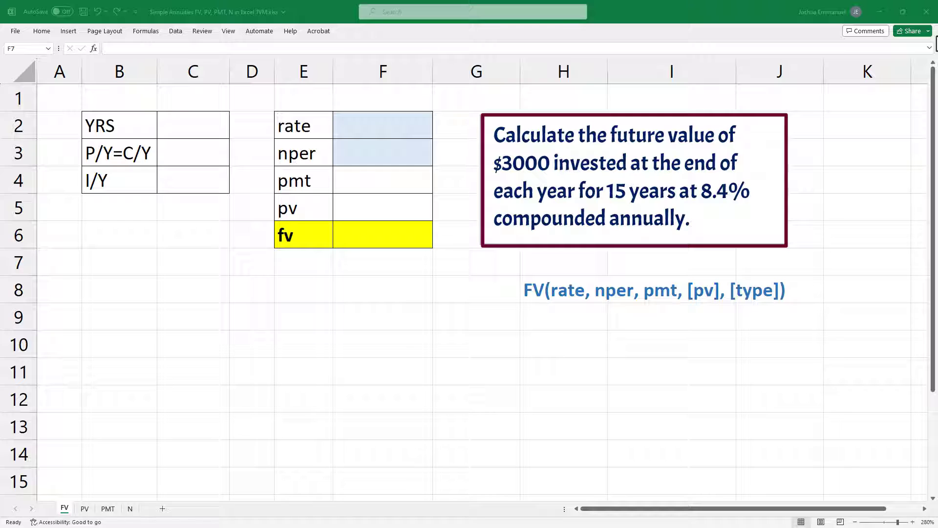
Step: Enter 15 for YRS, 1 for P/Y=C/Y and 8.4% for I/Y in cells C2 to C4
left_click(205, 124)
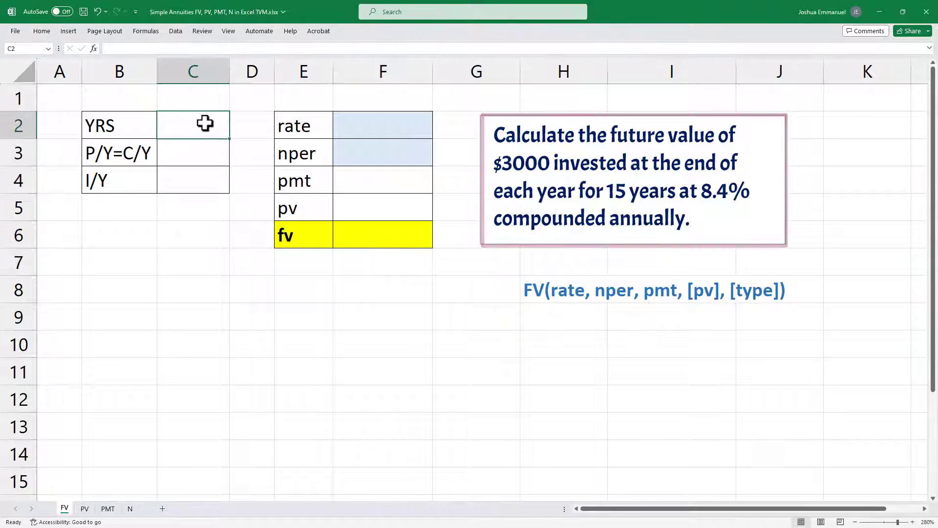
type("15")
key("Return")
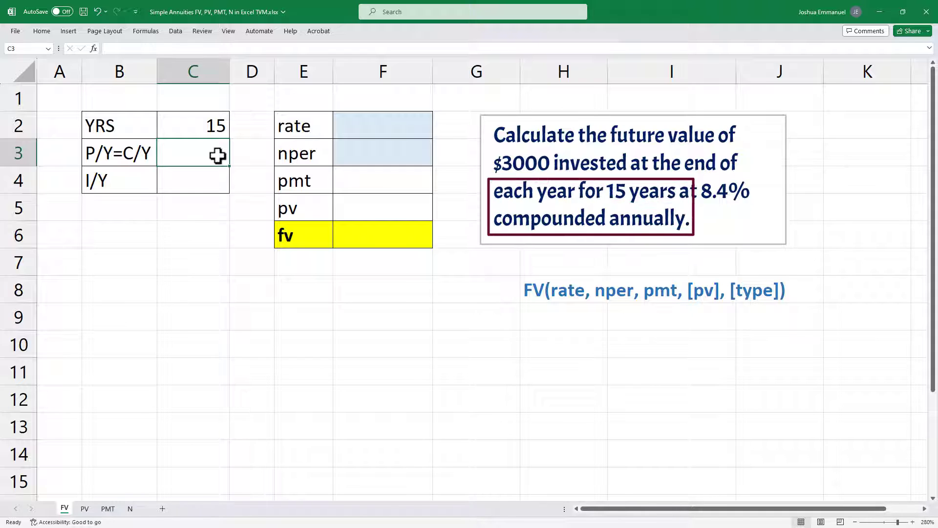
type("1")
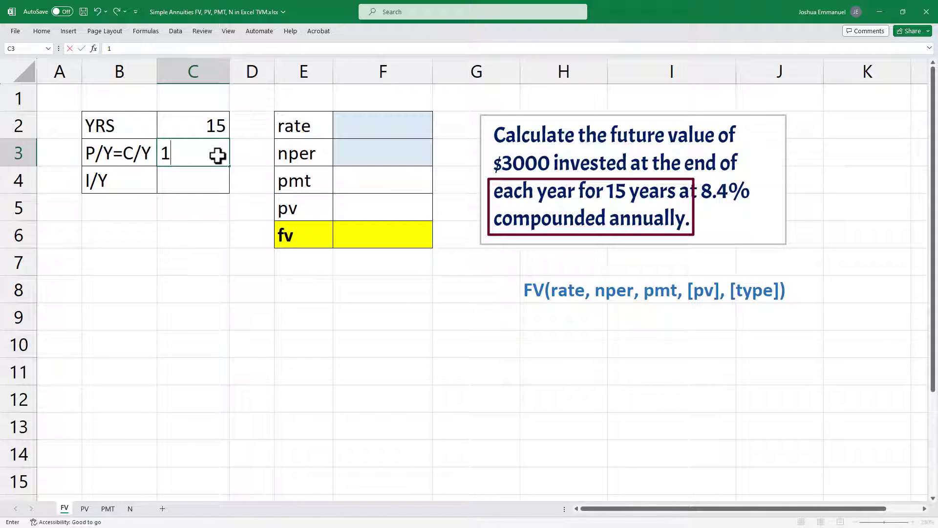
key("Return")
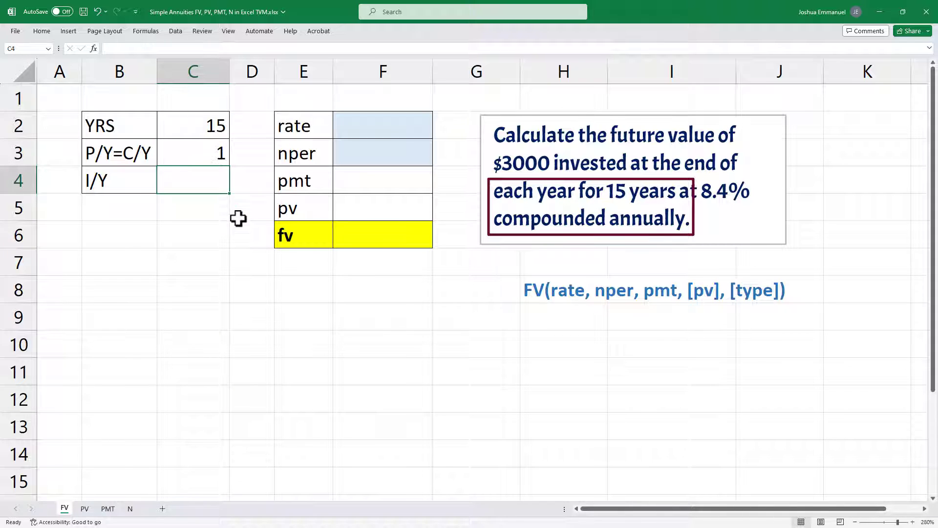
type("8.4%")
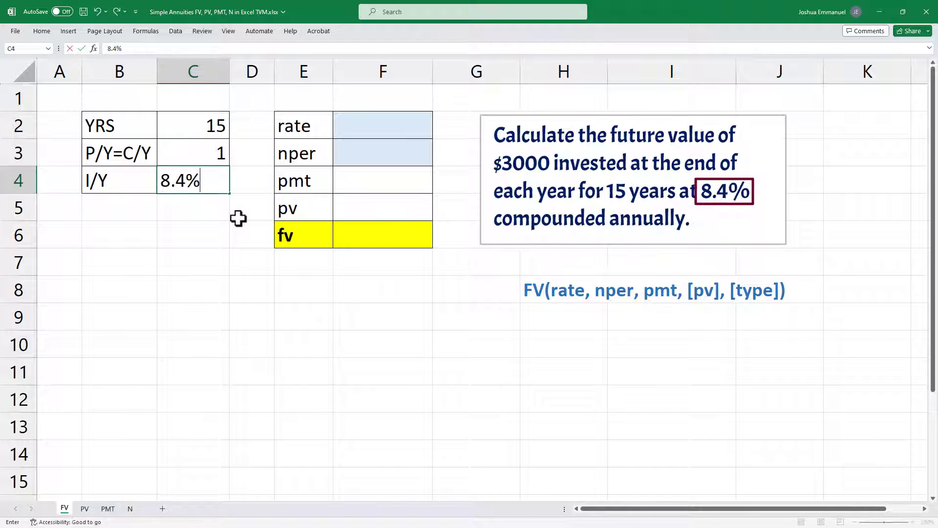
key("Return")
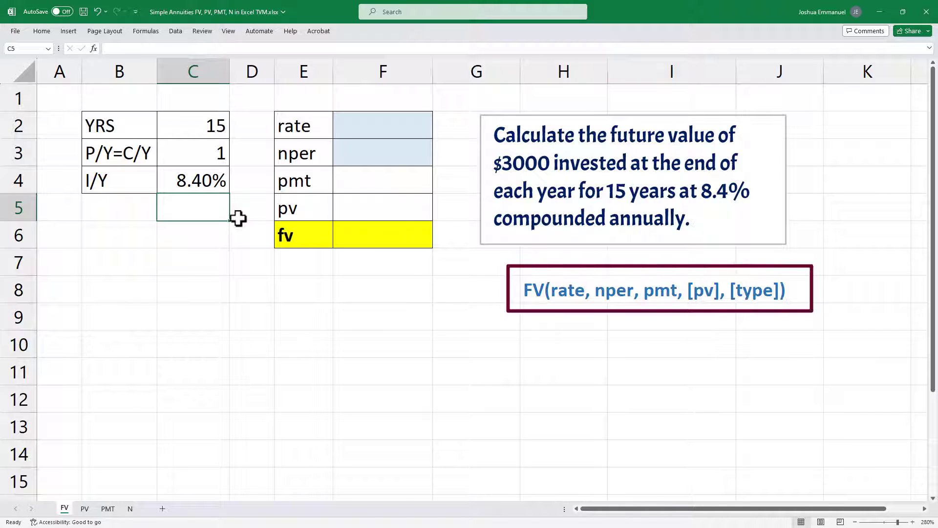
Step: Calculate the periodic rate in F2 by dividing I/Y by P/Y with the formula =C4/C3
left_click(357, 123)
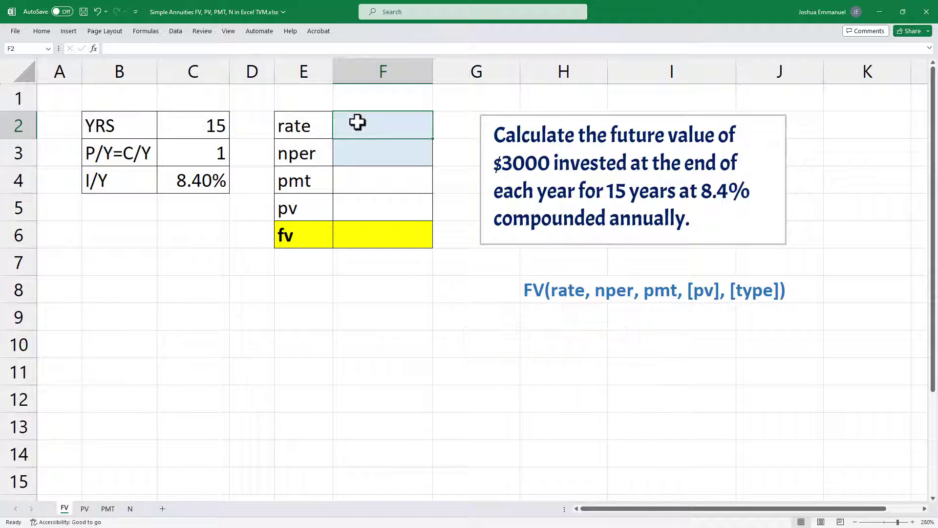
type("=")
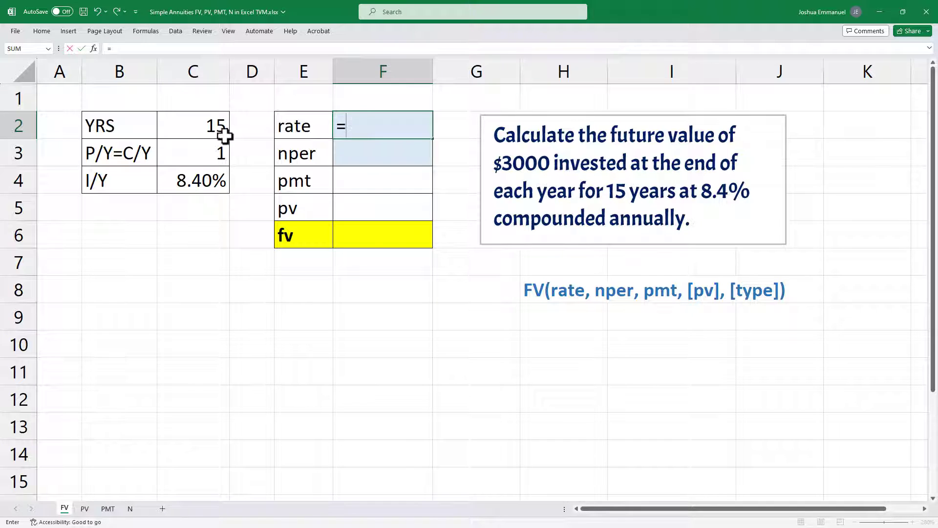
left_click(190, 181)
type("/")
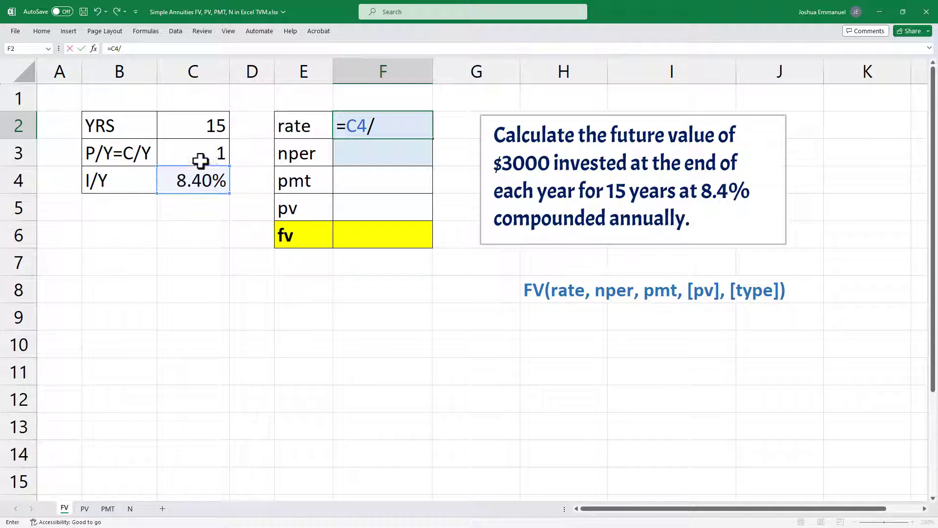
left_click(201, 154)
key("Return")
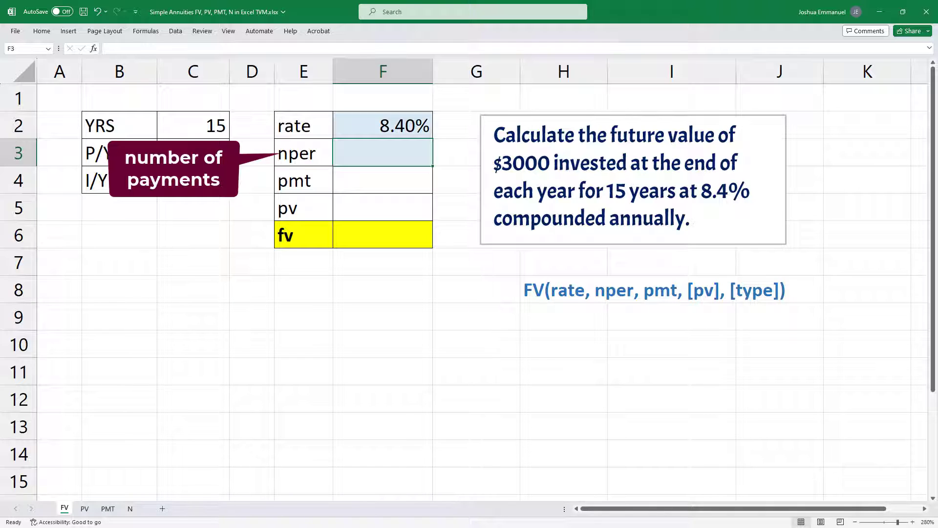
Step: Calculate nper in F3 by multiplying the years by the payments per year with the formula =C2*C3
type("=")
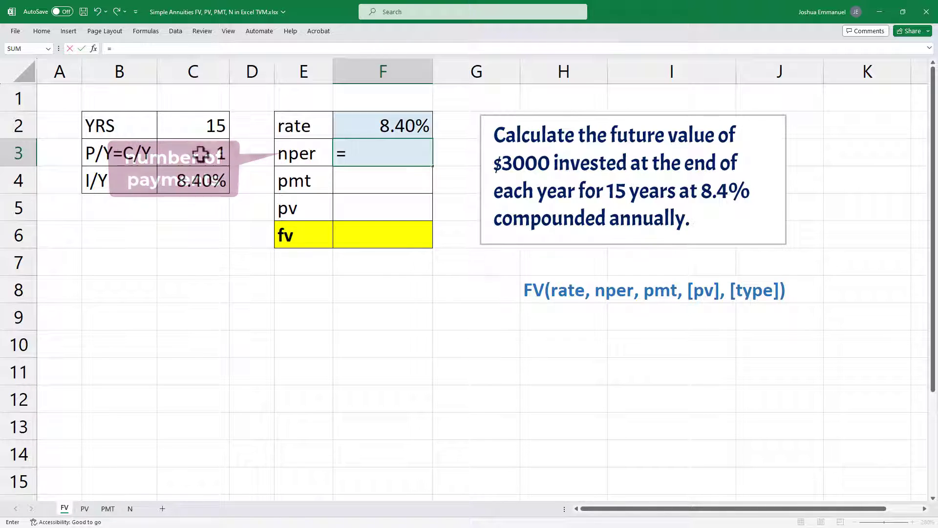
left_click(200, 122)
type("*")
left_click(193, 146)
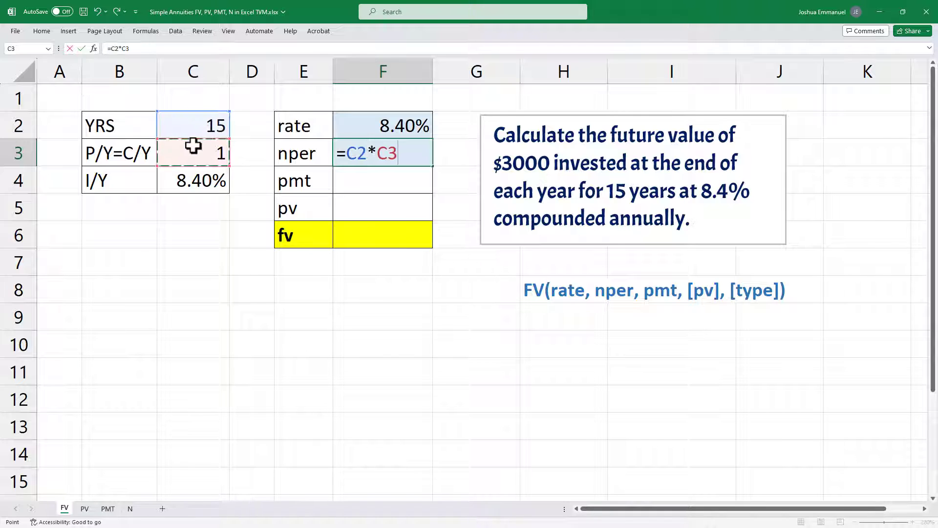
key("Return")
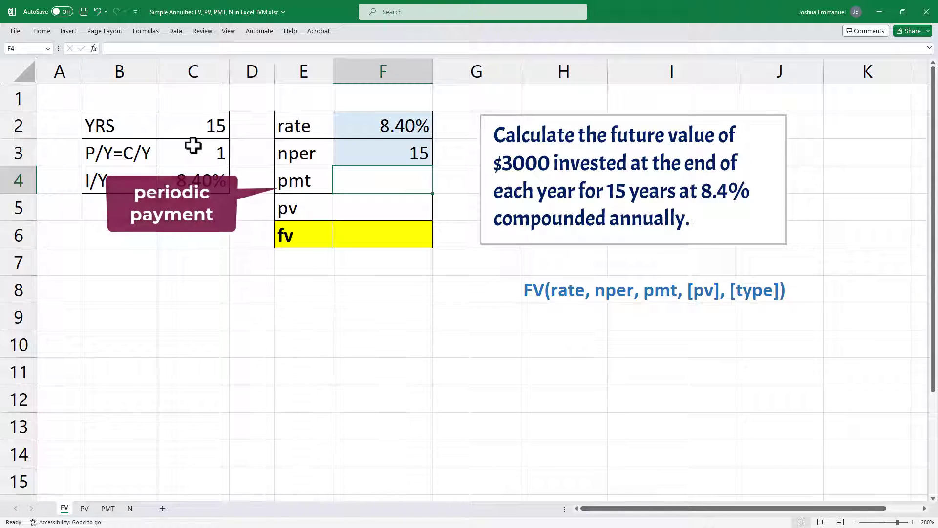
Step: Enter 3000 as the pmt in F4 and 0 as the pv in F5
type("3000")
key("Return")
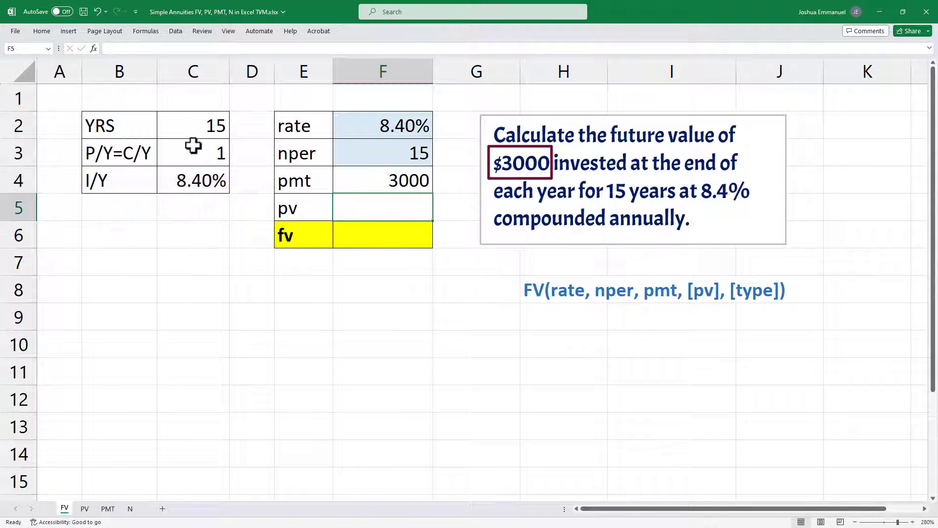
type("0")
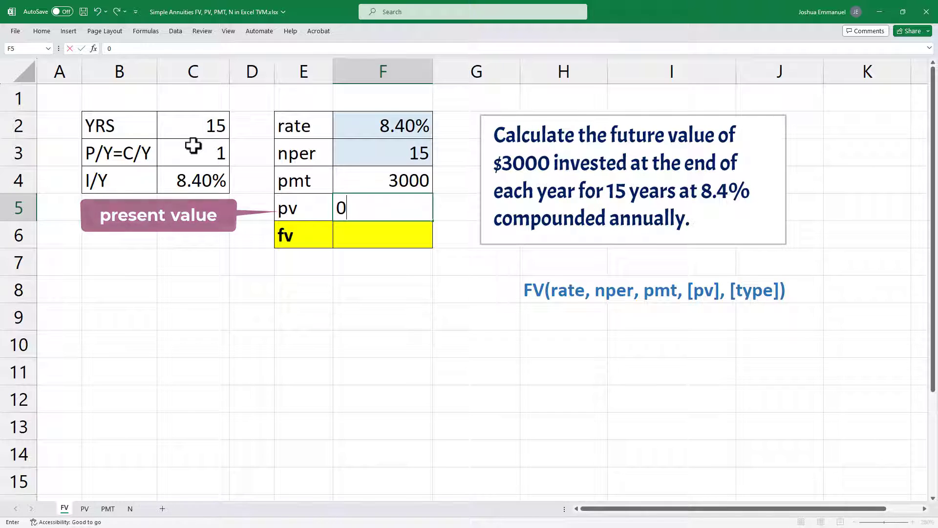
key("Return")
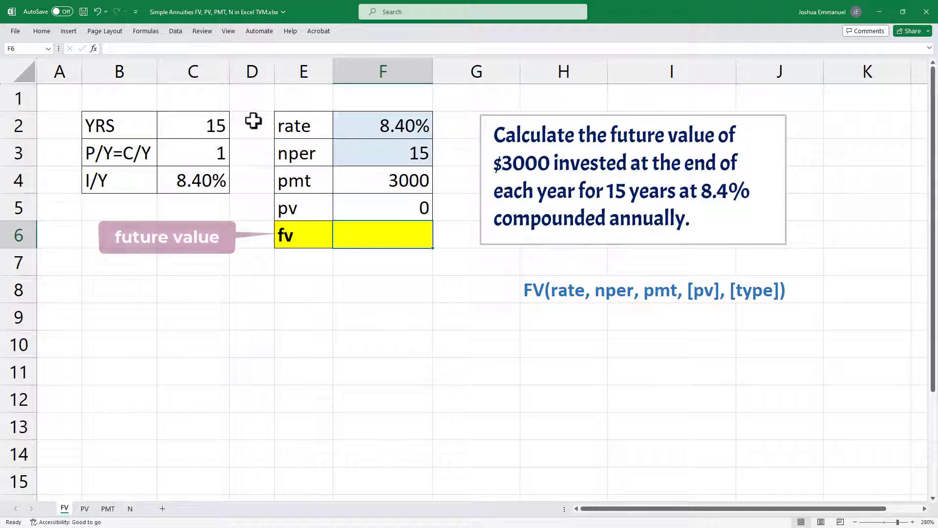
Step: Calculate the end-of-period future value in F6 with the formula =FV(F2,F3,-F4,F5,0)
type("=fv")
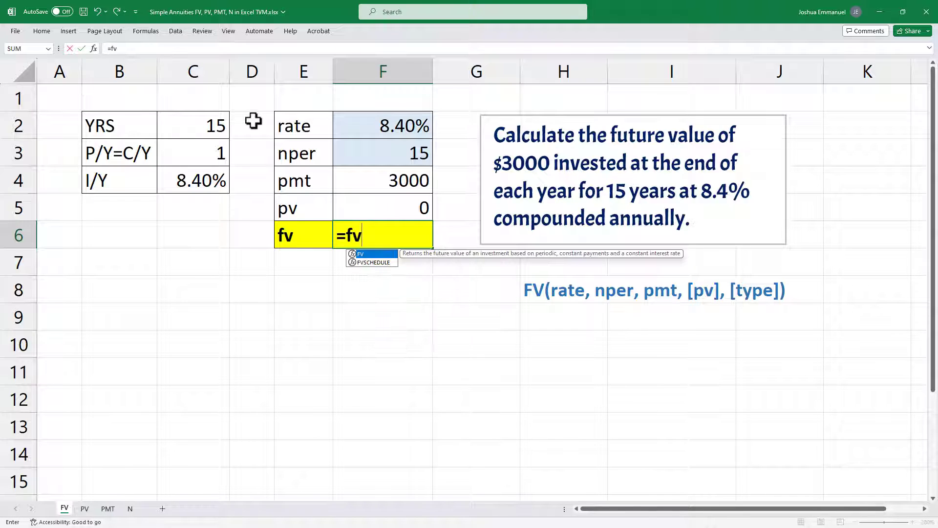
key("Tab")
left_click(405, 126)
type(",")
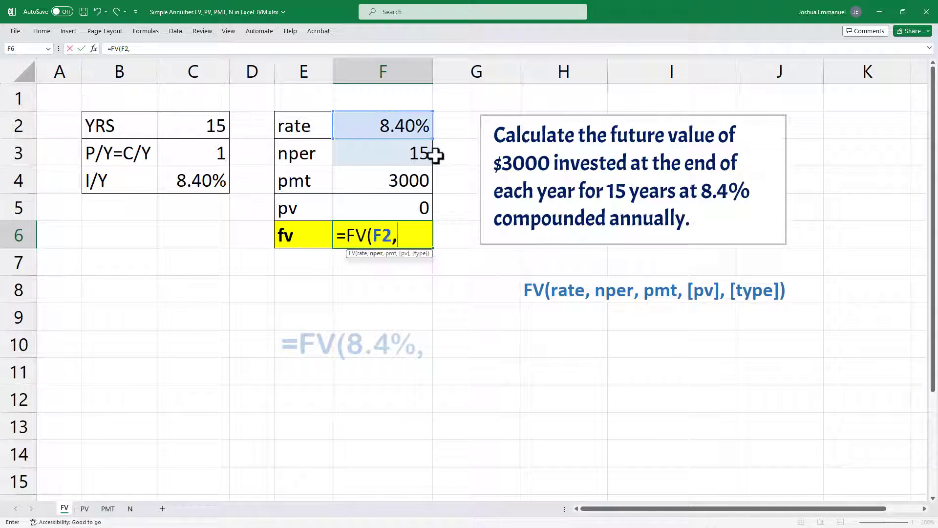
left_click(381, 156)
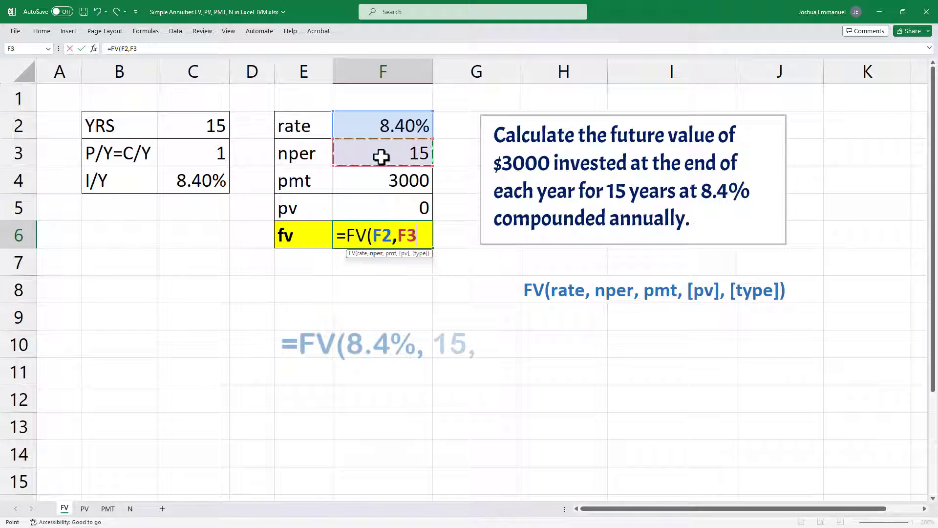
type(",")
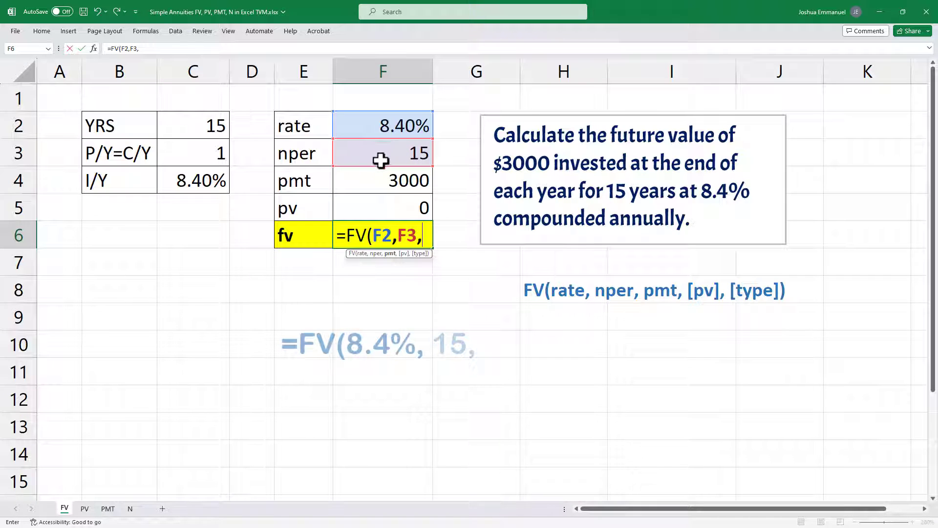
left_click(380, 180)
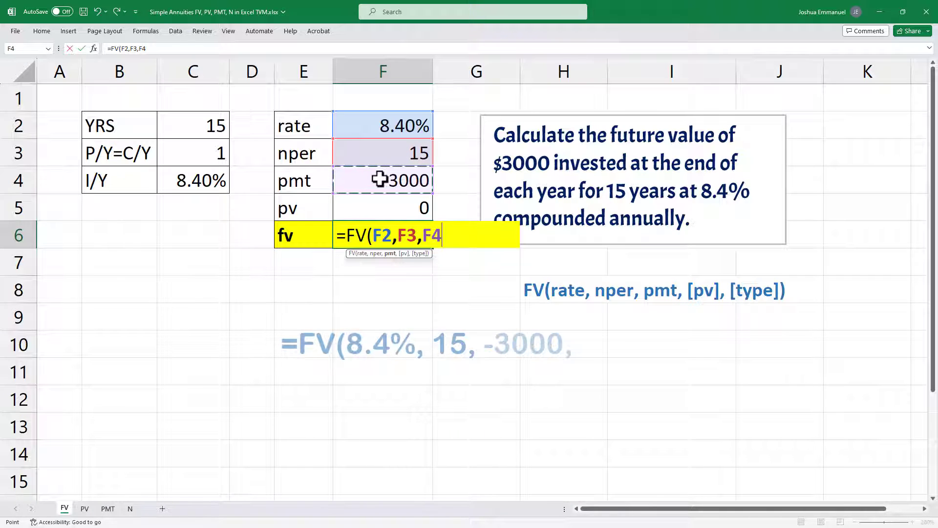
left_click(421, 236)
type("-")
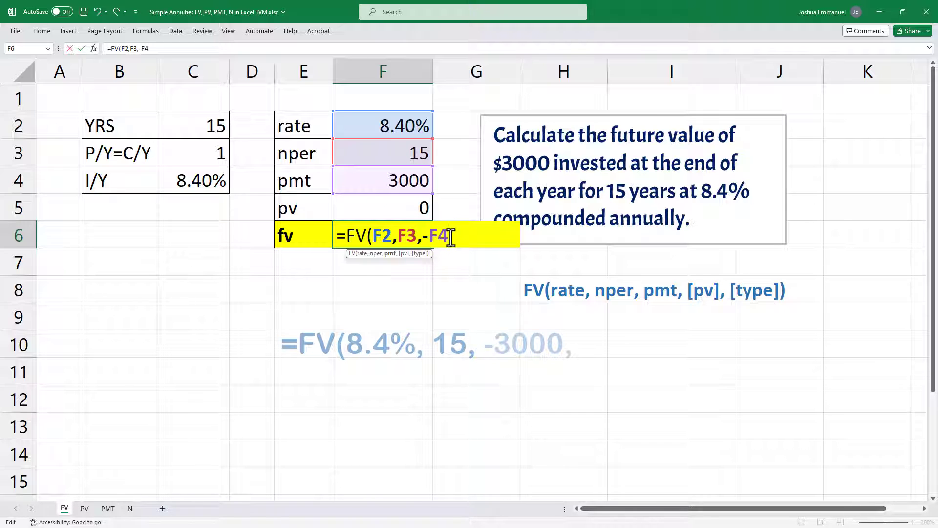
left_click(449, 236)
type(",")
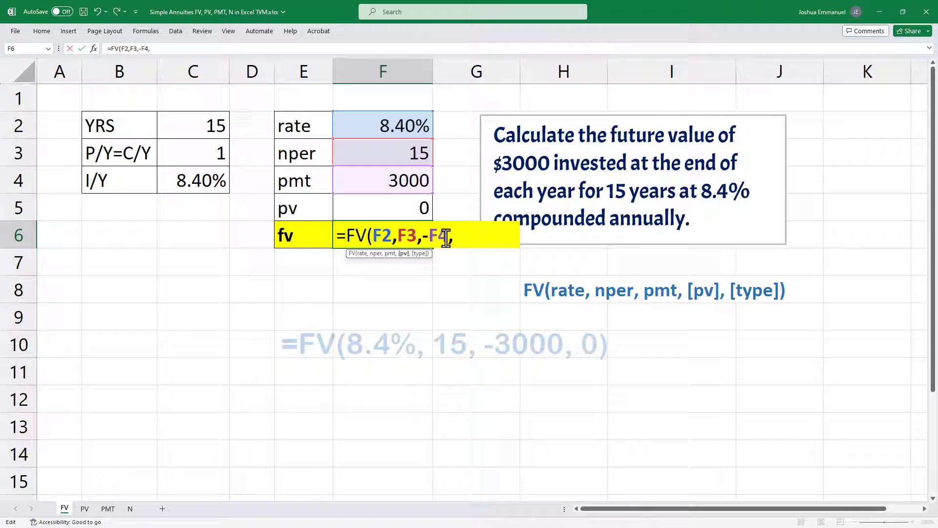
left_click(405, 209)
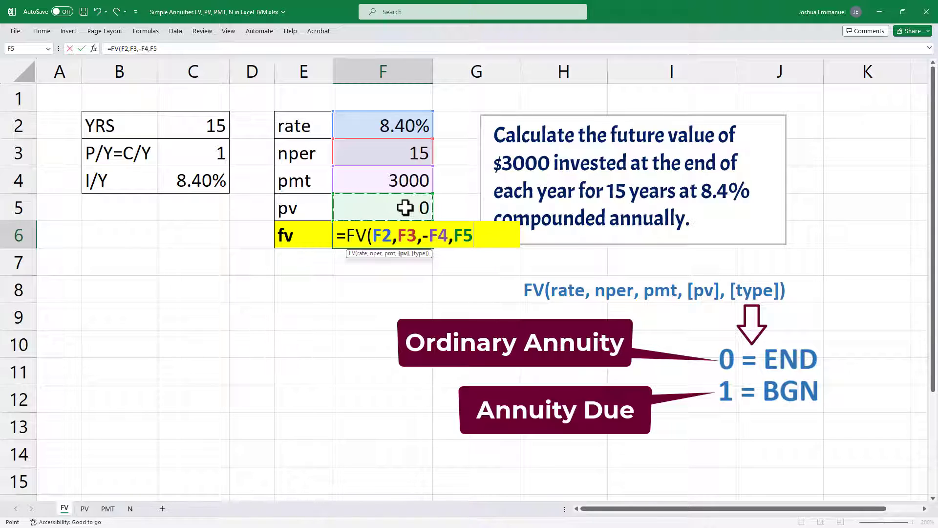
type(",0")
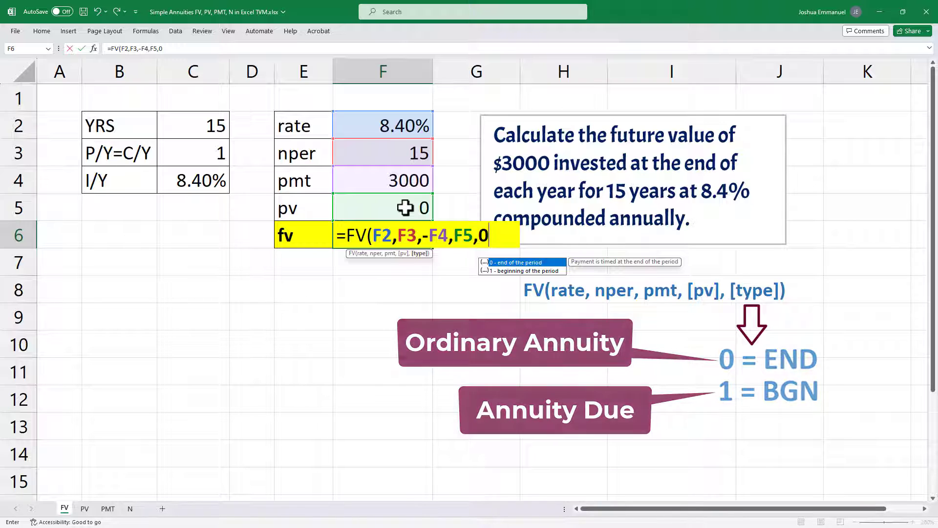
key("Return")
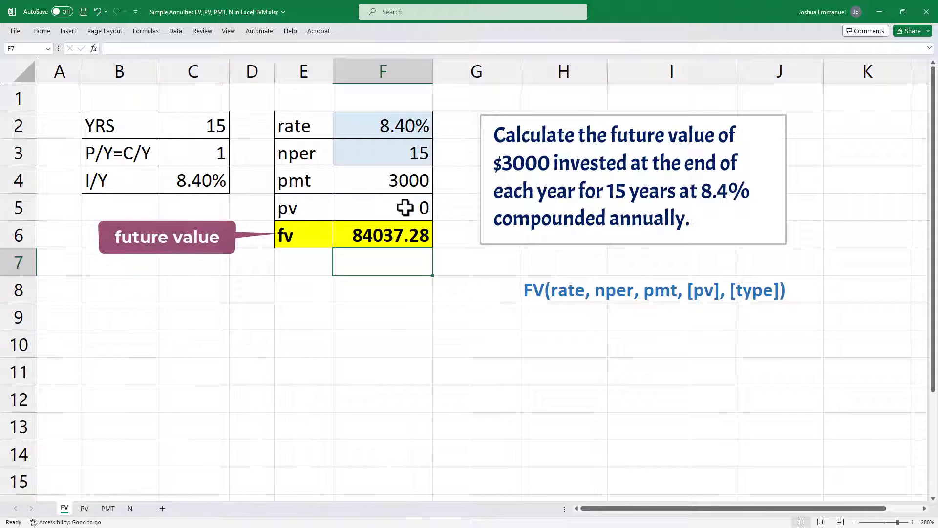
Step: Calculate the beginning-of-period future value in F7 with typed-in values, using =fv(8.4%/1, 15, -3000, 0, 1)
type("=fv(8")
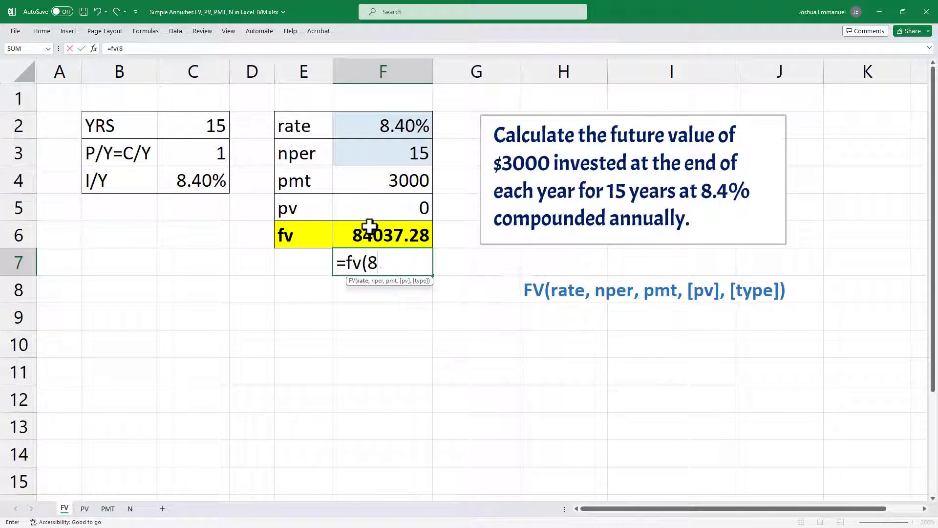
type(".4%/1")
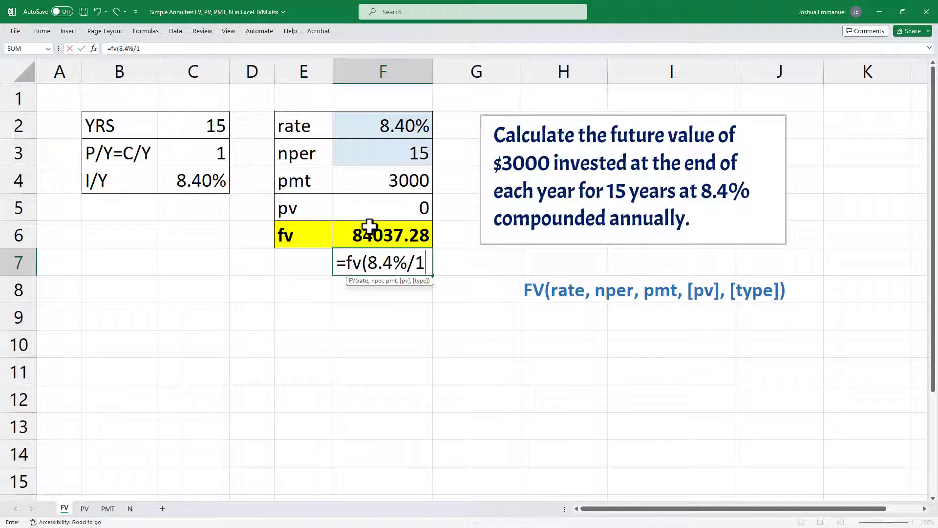
type(", 15, -300")
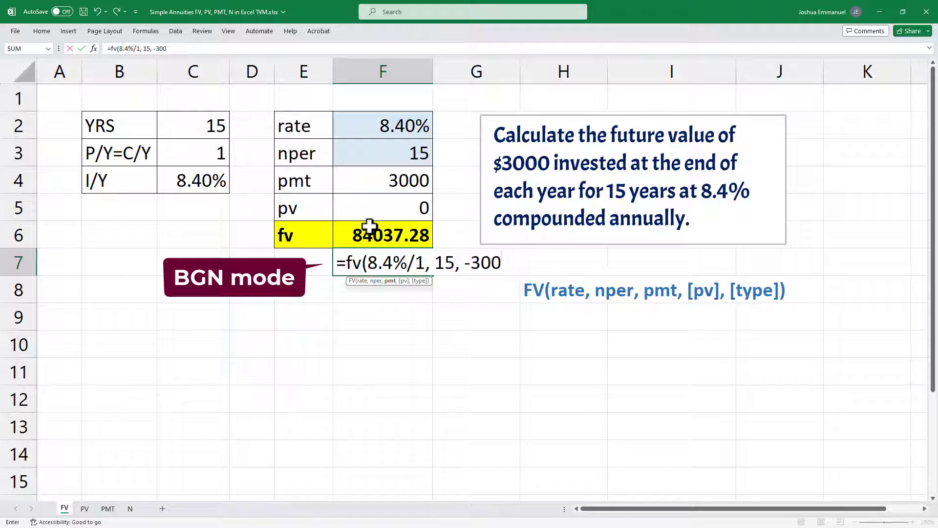
type("0, 0, 1")
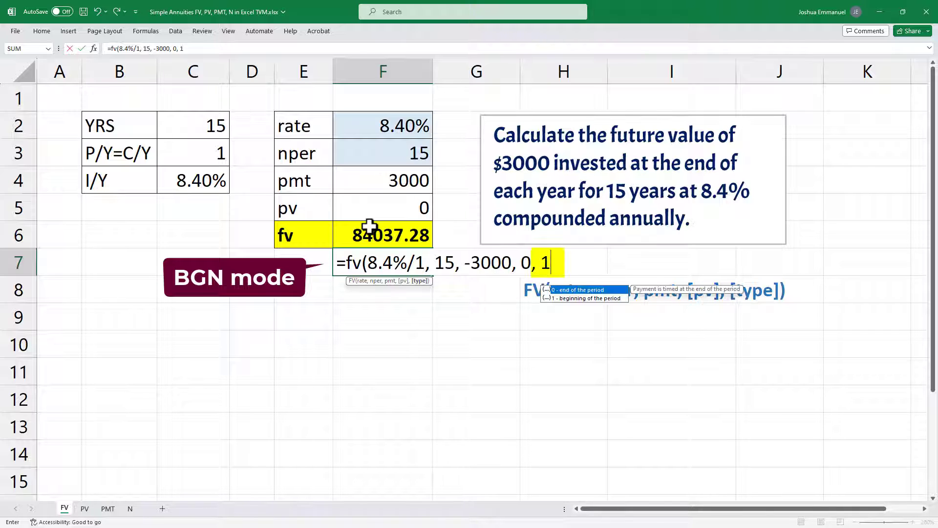
type(")")
key("Return")
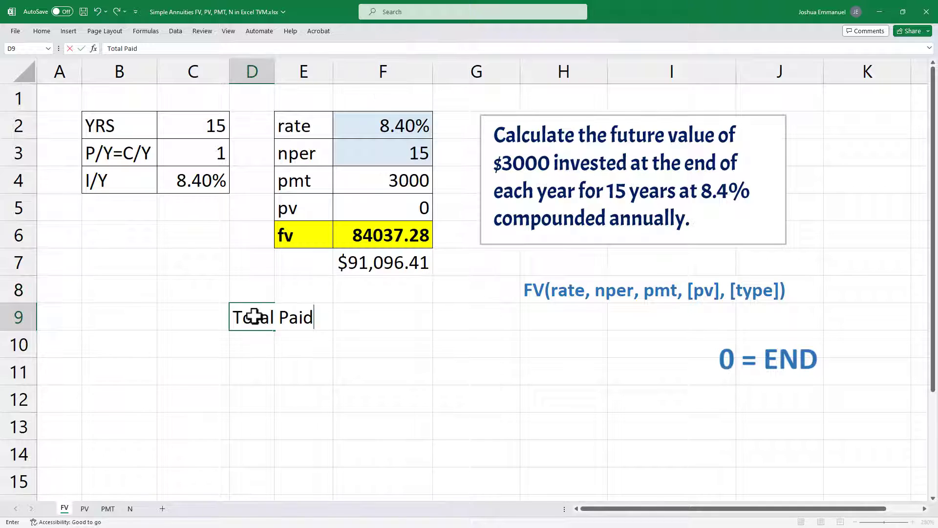
Step: Label row 9 "Total Paid" starting in D9 and multiply pmt by nper in F9 with the formula =F4*F3
key("Tab")
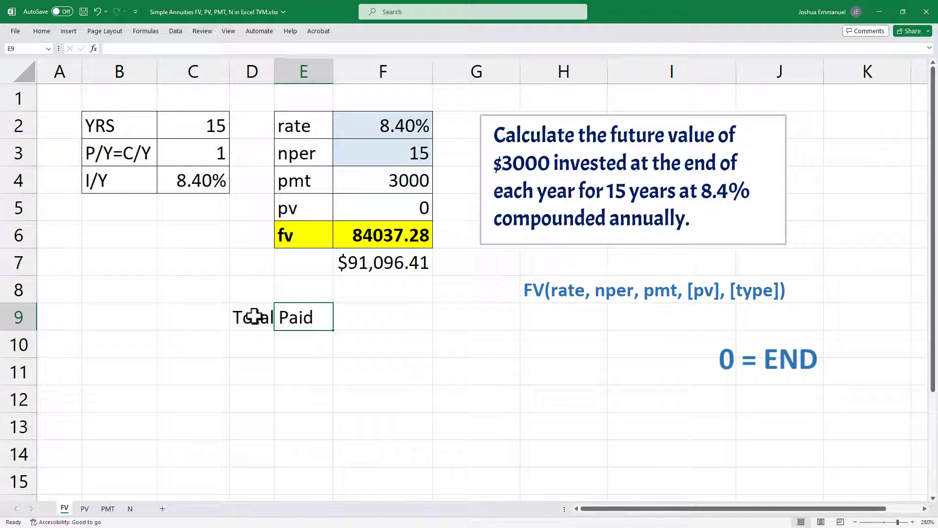
key("Tab")
type("=")
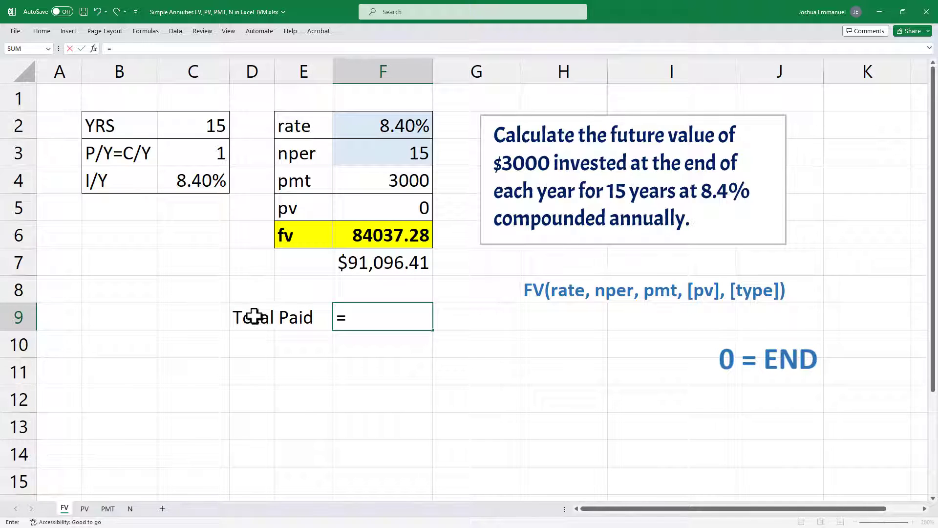
left_click(420, 176)
type("*")
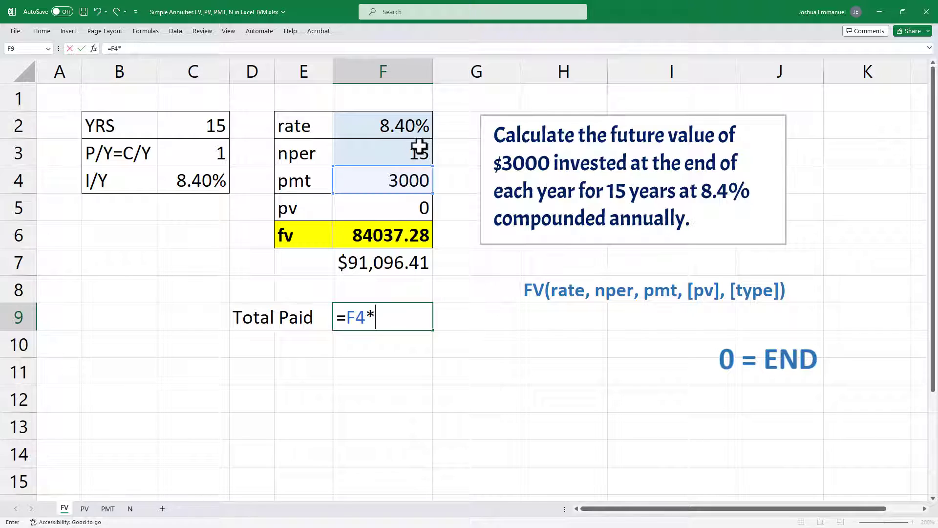
left_click(420, 147)
key("Return")
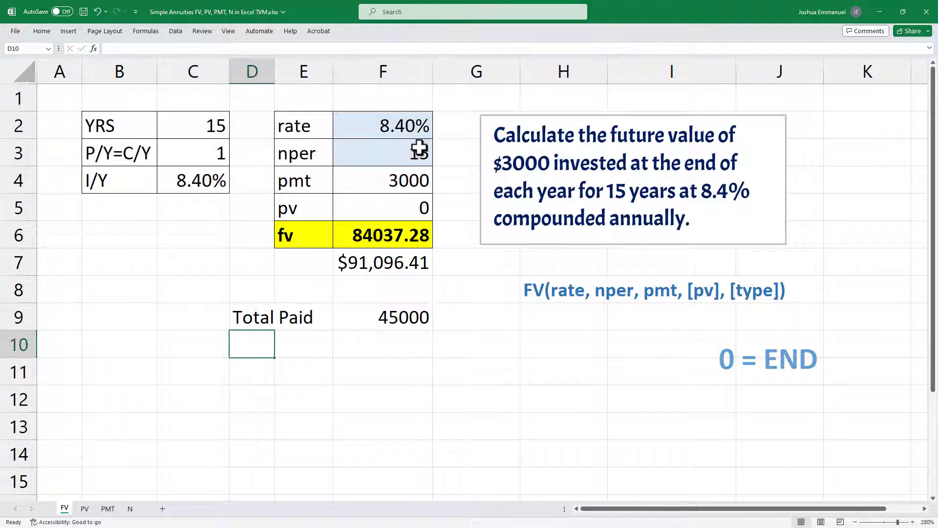
Step: Label row 10 "Interest" in D10 and subtract the total paid from the future value in F10 with =F6-F9
type("Interest")
key("Tab")
key("Tab")
type("=")
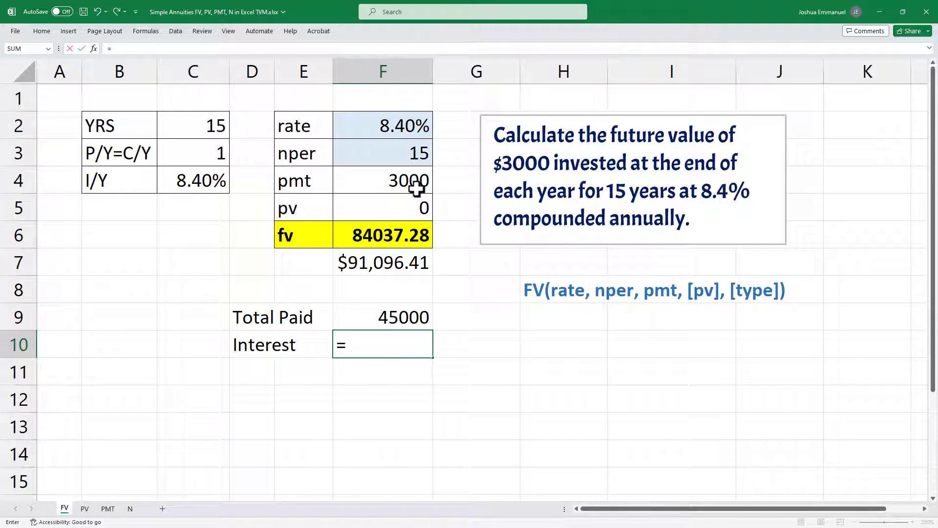
left_click(416, 235)
type("-")
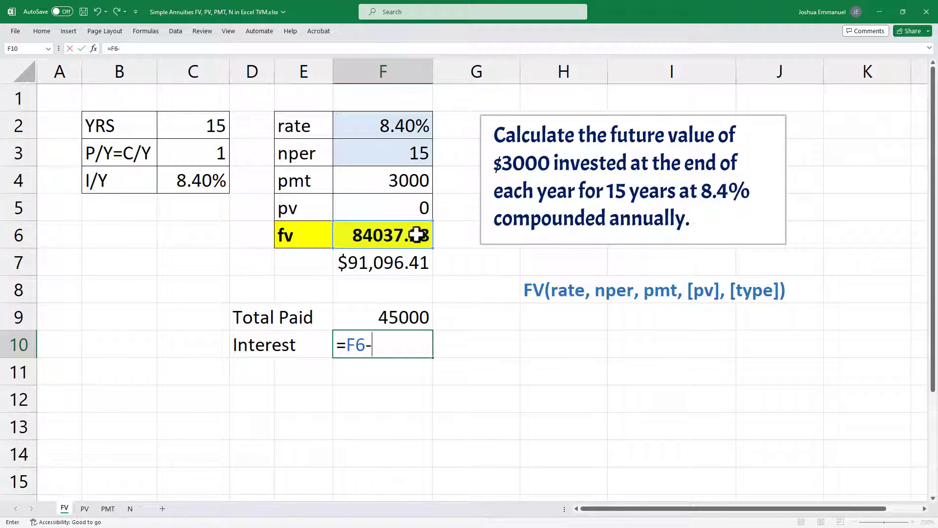
left_click(414, 318)
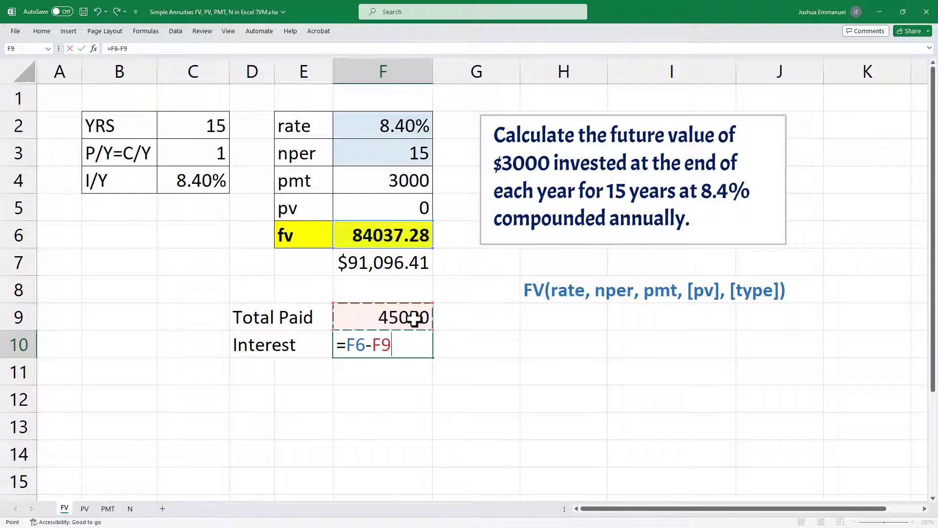
key("Return")
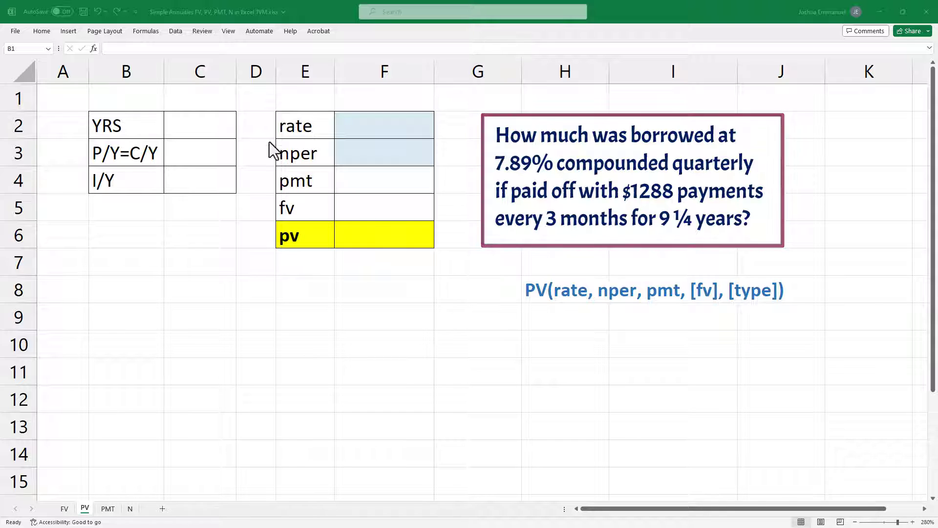
Step: On the PV sheet, enter the number of years in C2 as =9+1/4
left_click(207, 123)
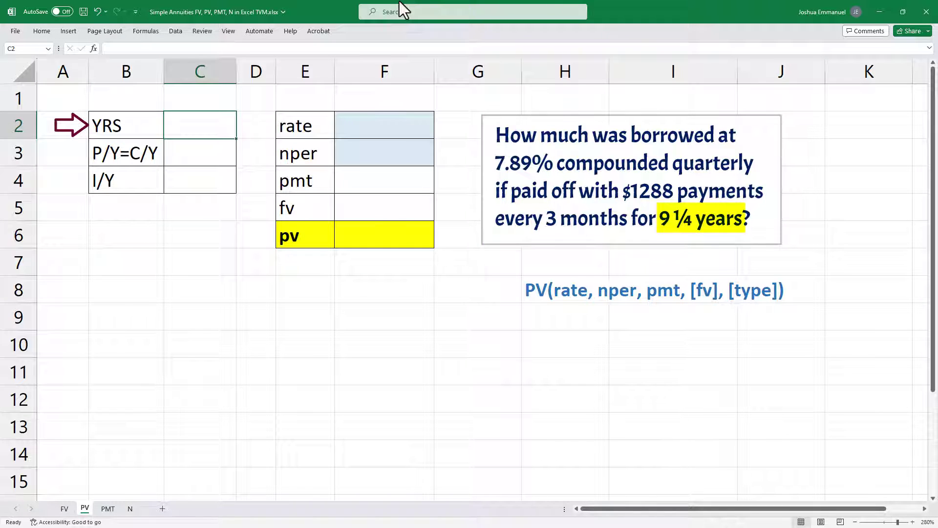
type("=9")
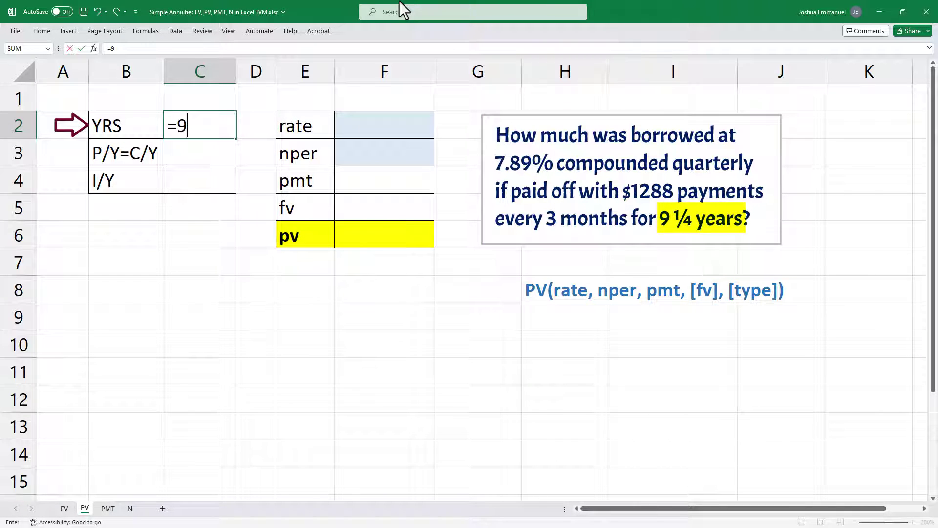
type("+1/4")
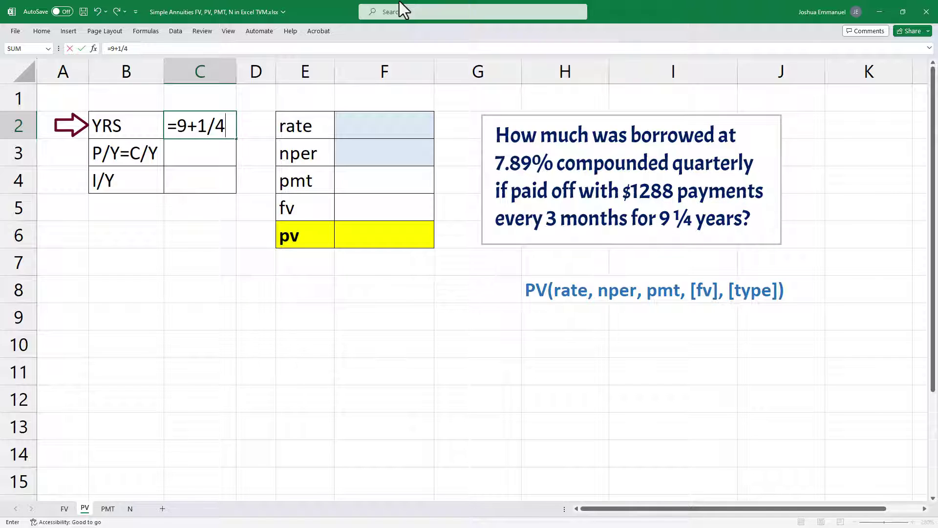
key("Return")
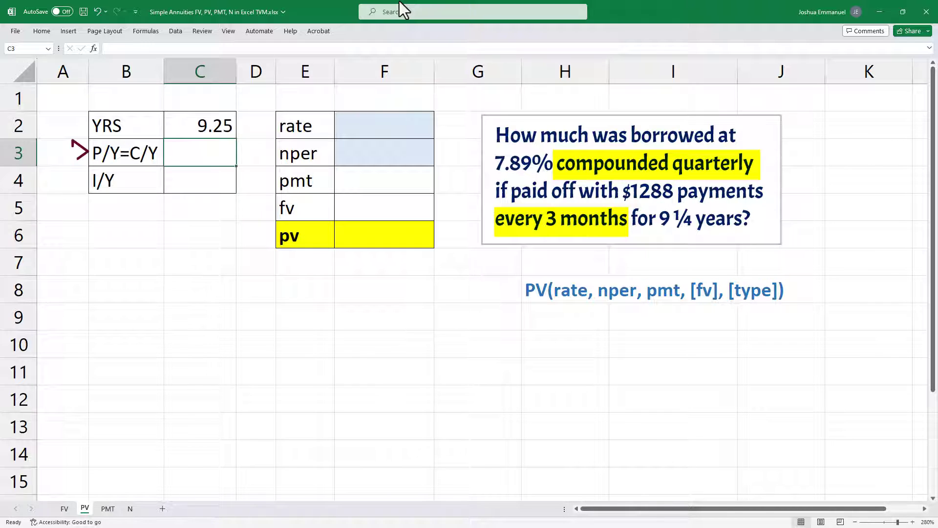
Step: Enter 4 as the payments and compounding periods per year in C3 and 7.89% as the I/Y in C4
type("4")
key("Return")
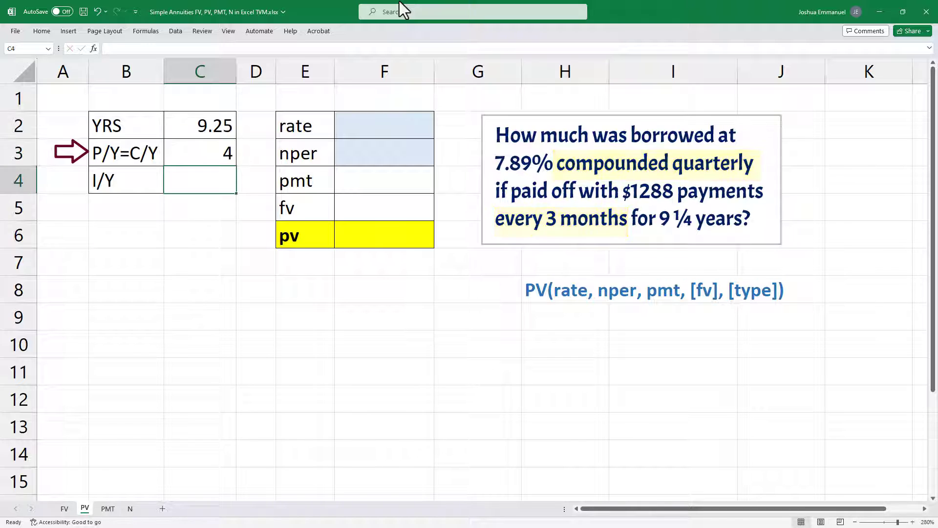
type("7.")
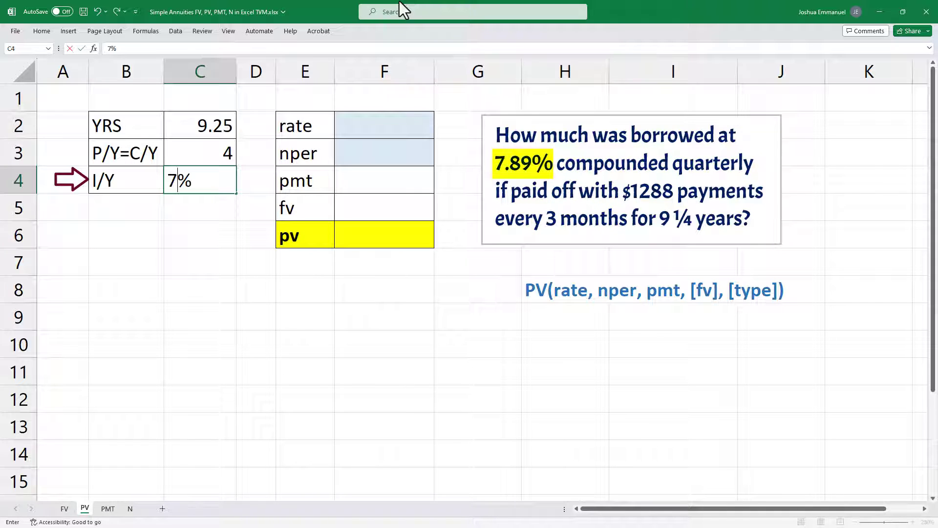
type("89")
key("Return")
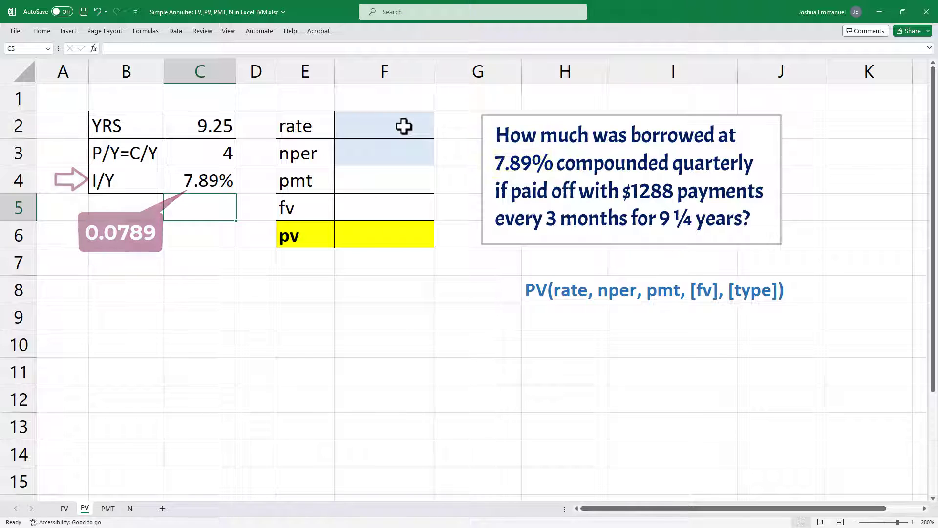
Step: Calculate the periodic rate in F2 by dividing I/Y by P/Y with the formula =C4/C3
left_click(403, 126)
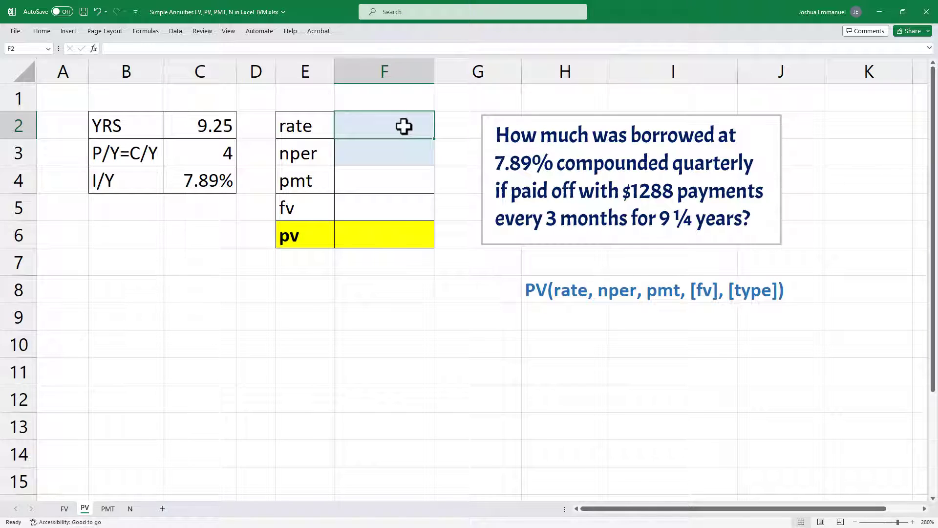
type("=")
left_click(215, 178)
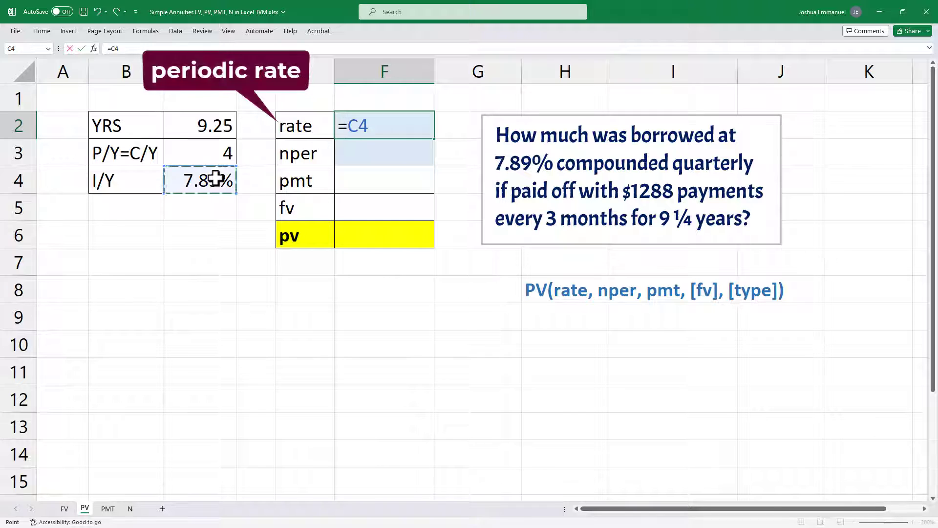
type("/")
left_click(212, 155)
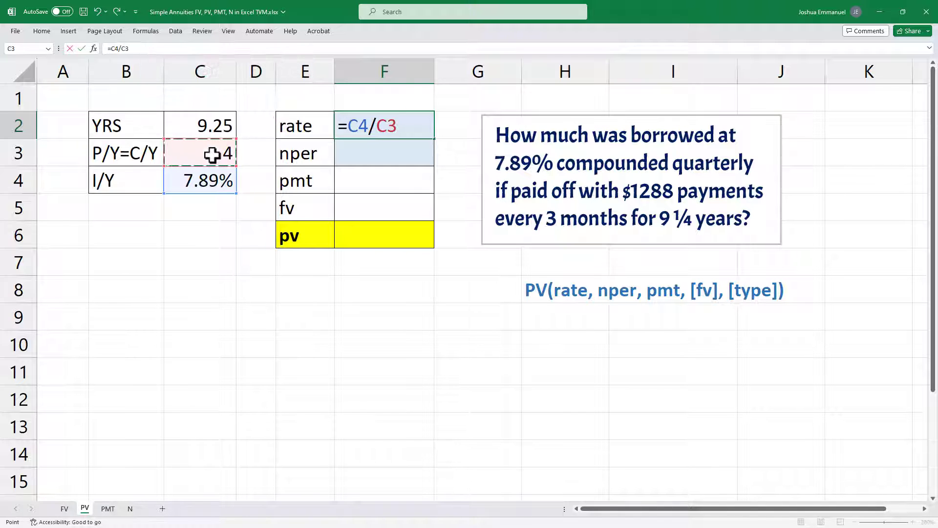
key("Return")
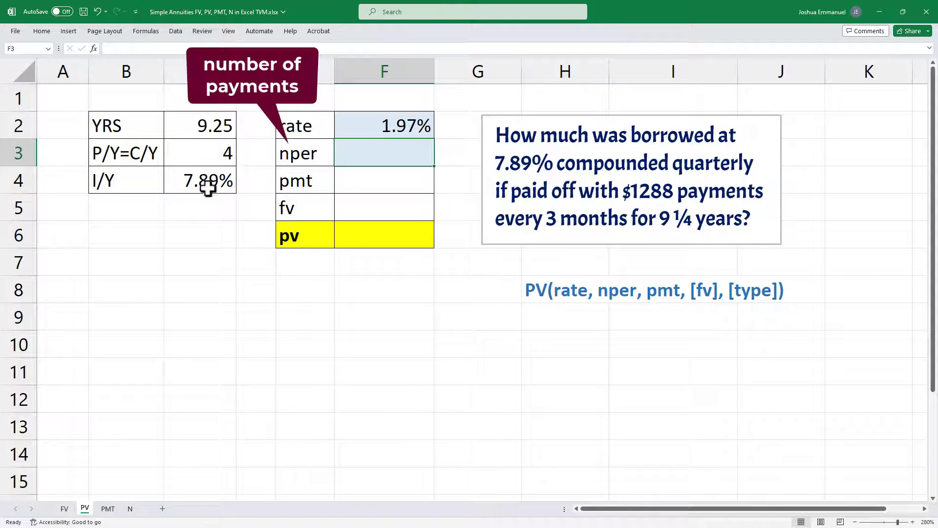
Step: Calculate nper in F3 by multiplying the years by P/Y with the formula =C2*C3
type("=")
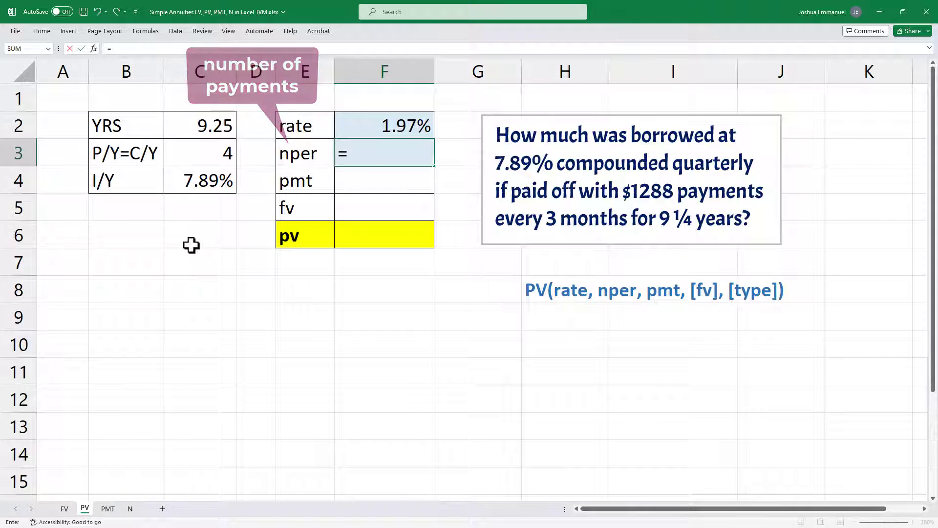
left_click(192, 130)
left_click(200, 149)
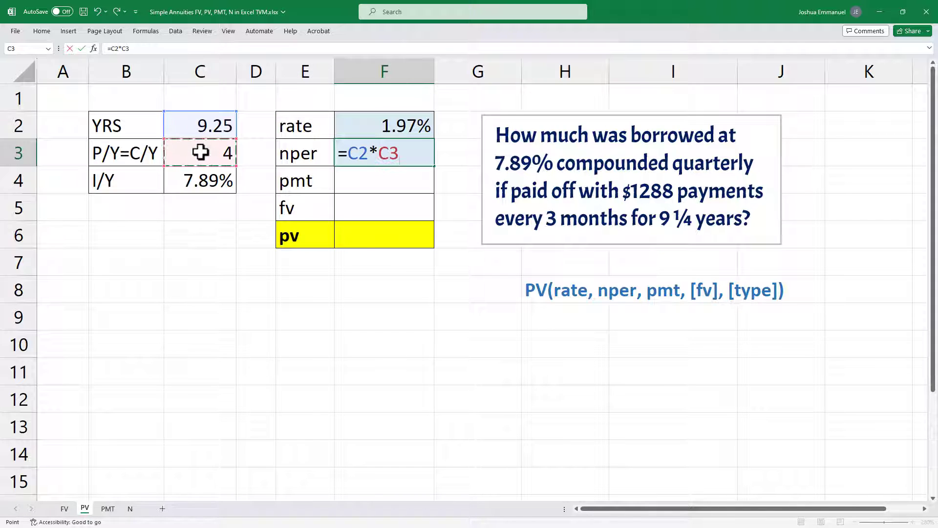
key("Return")
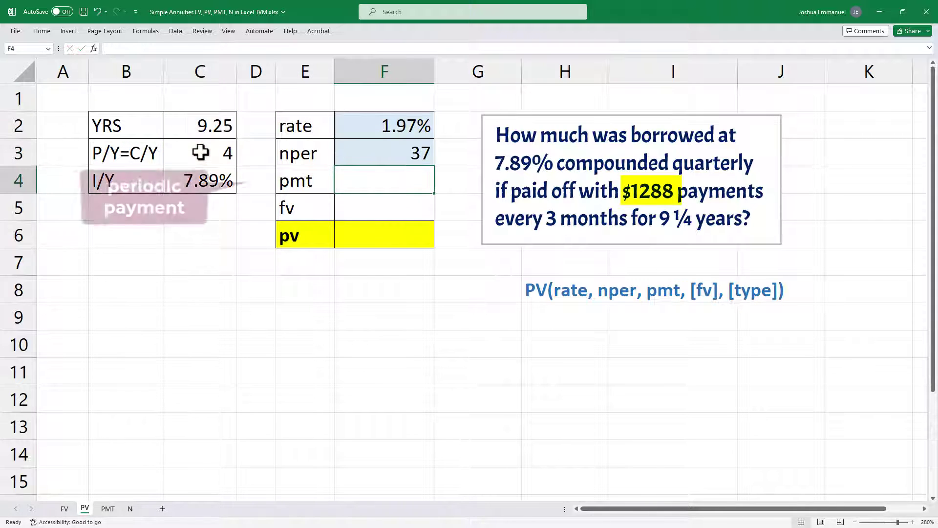
Step: Enter 1288 as the pmt in F4 and 0 as the fv in F5
type("1288")
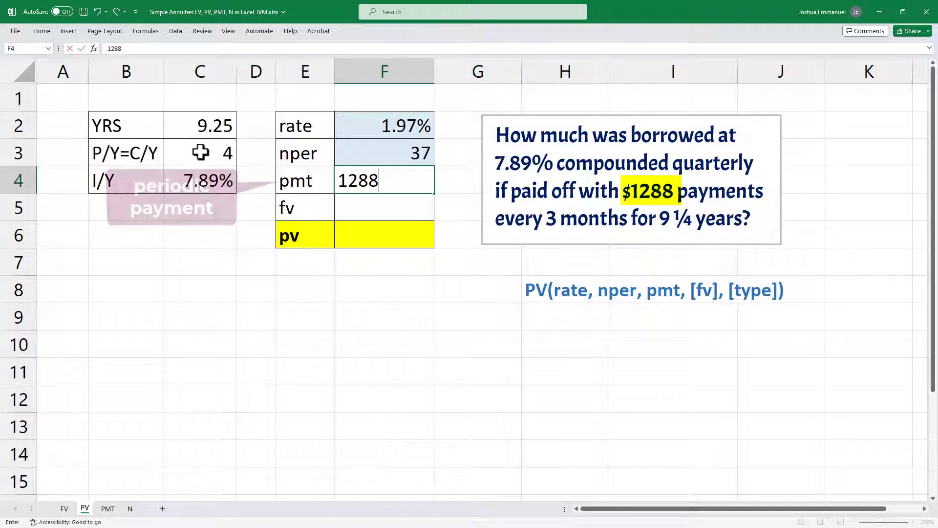
key("Return")
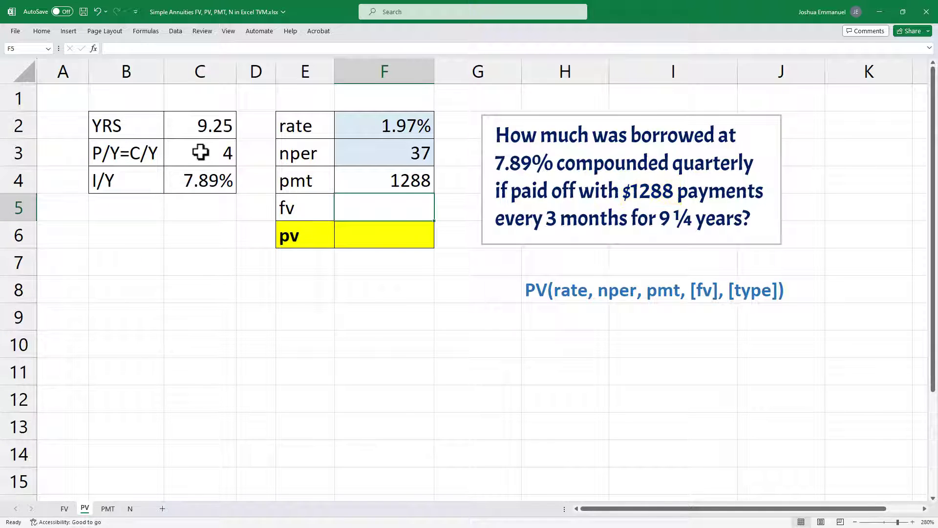
type("0")
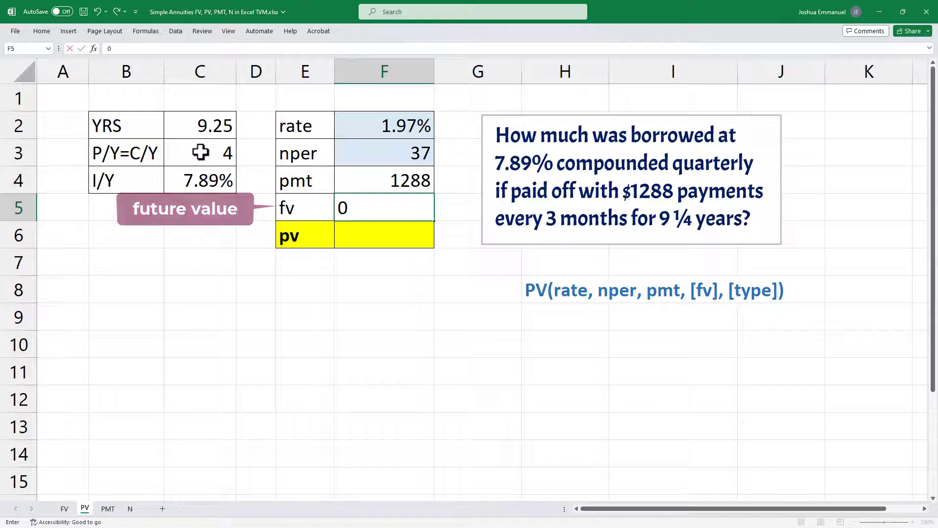
key("Return")
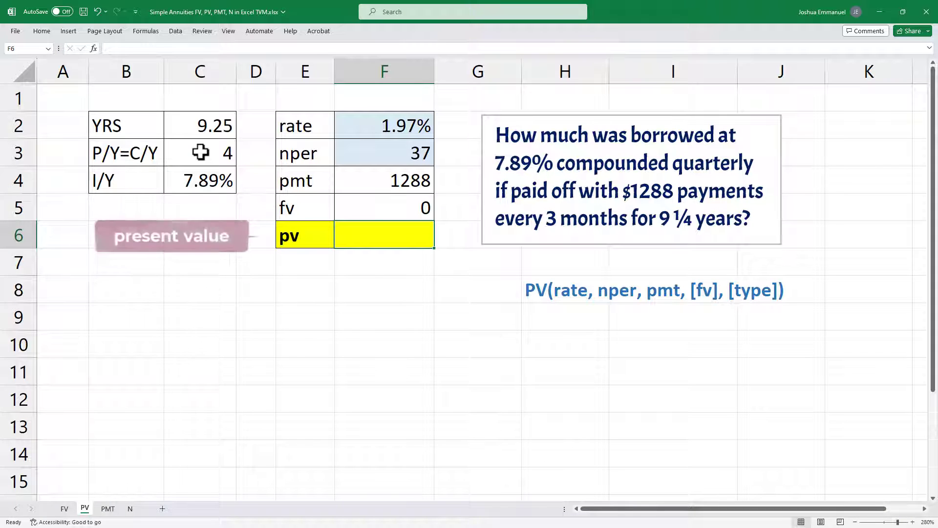
Step: Calculate the end-of-period present value in F6 with the formula =PV(F2,F3,F4,F5,0)
type("=pv")
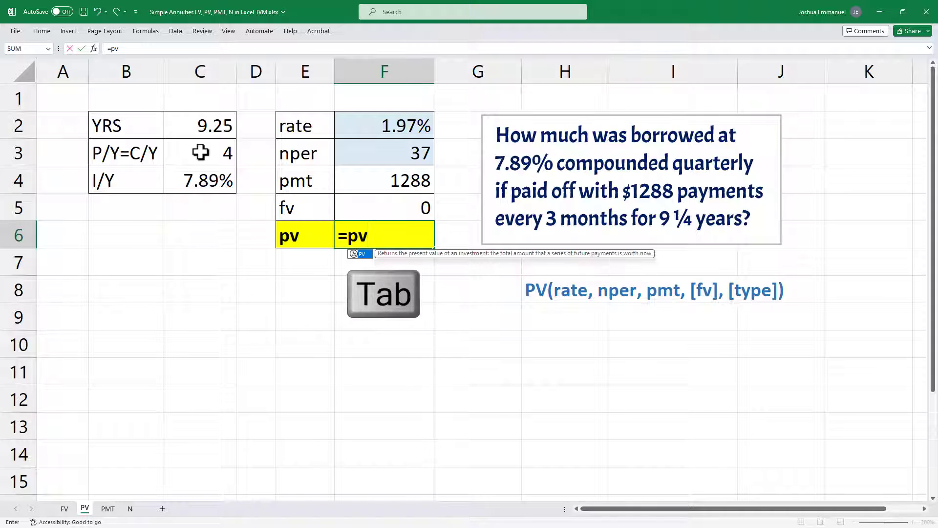
key("Tab")
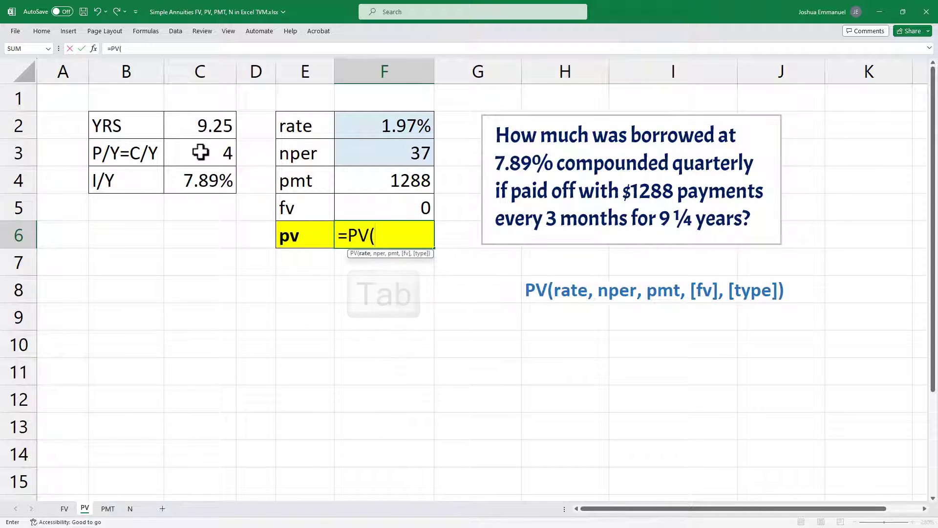
left_click(414, 122)
type(",")
left_click(408, 152)
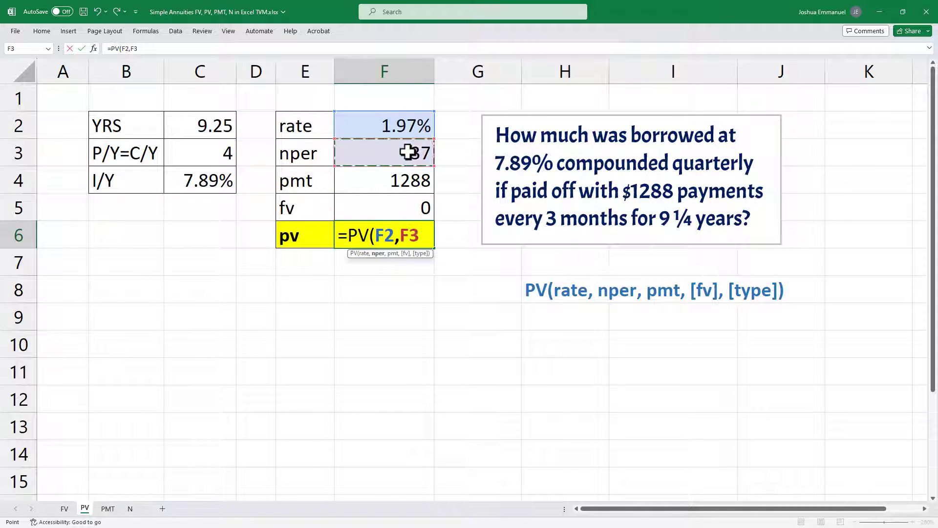
type(",")
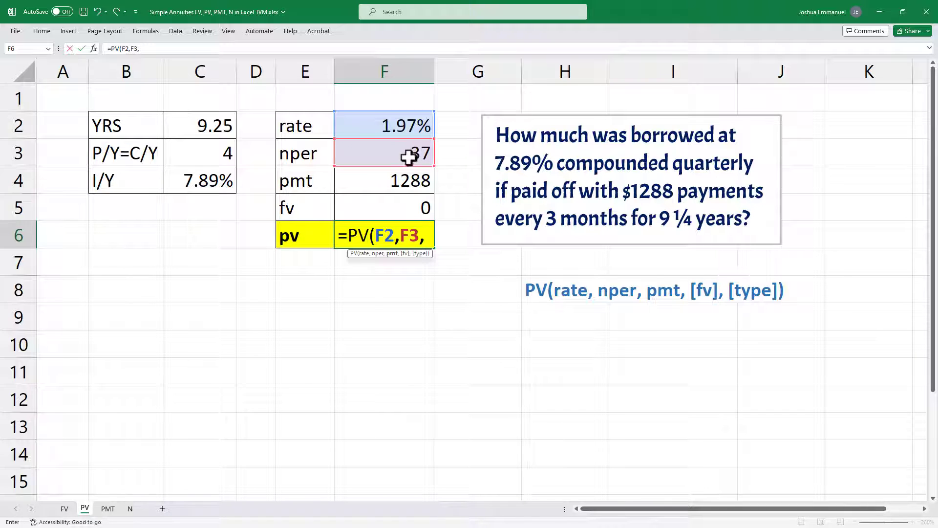
left_click(411, 179)
type(",")
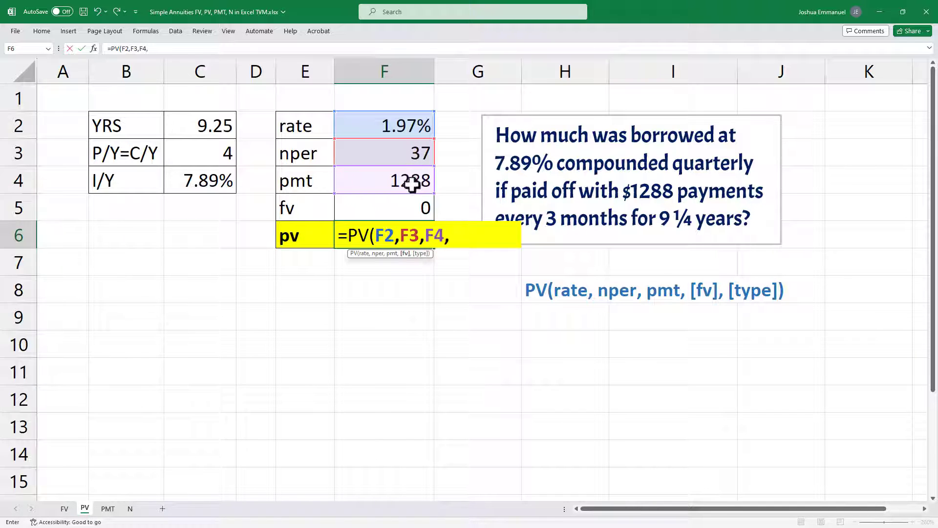
left_click(416, 205)
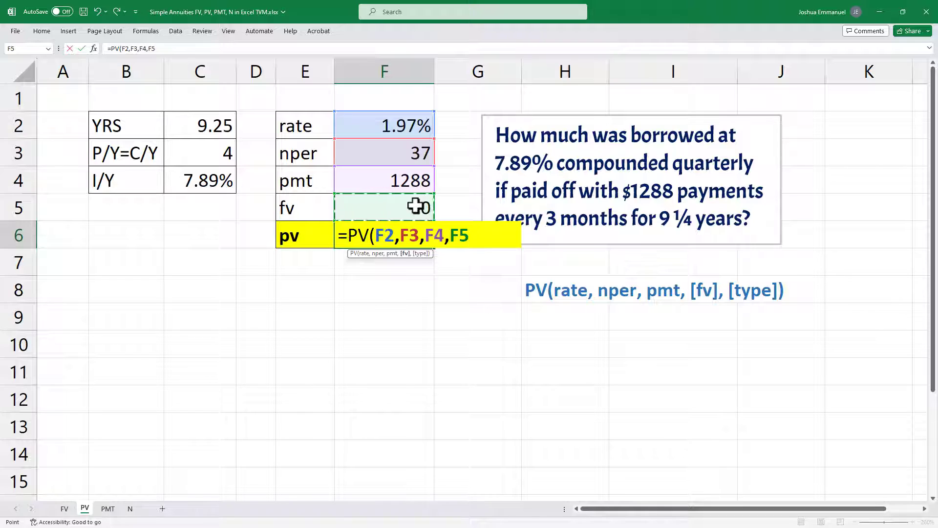
type(",")
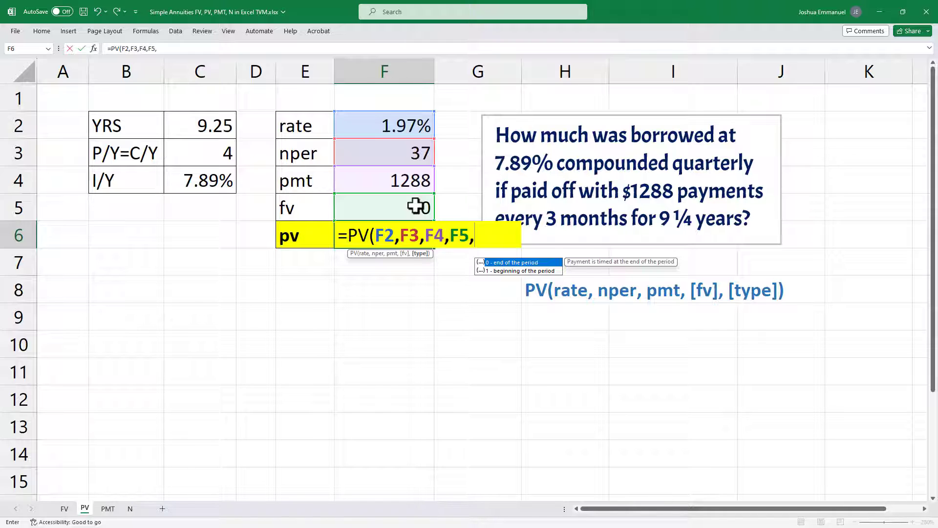
type("0")
key("Return")
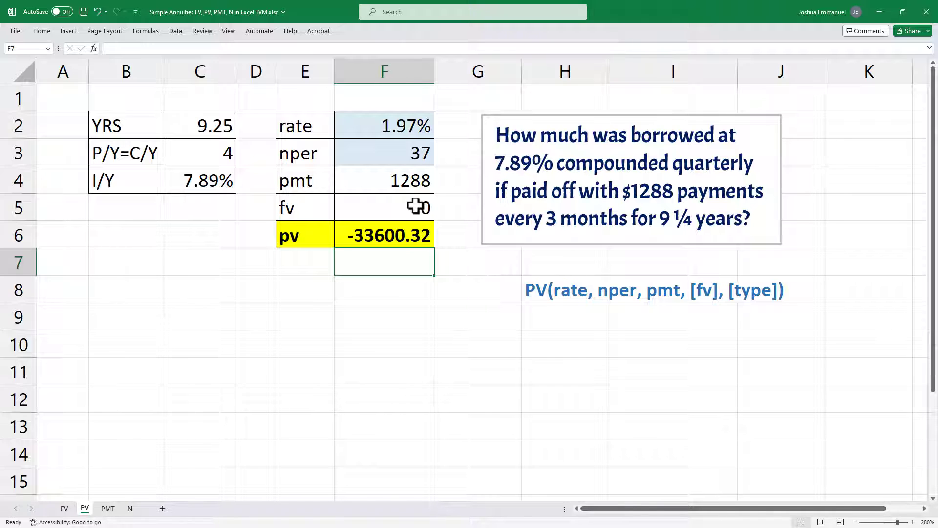
Step: Make the pmt argument negative in the F6 formula so it reads =PV(F2,F3,-F4,F5,0)
double_click(415, 230)
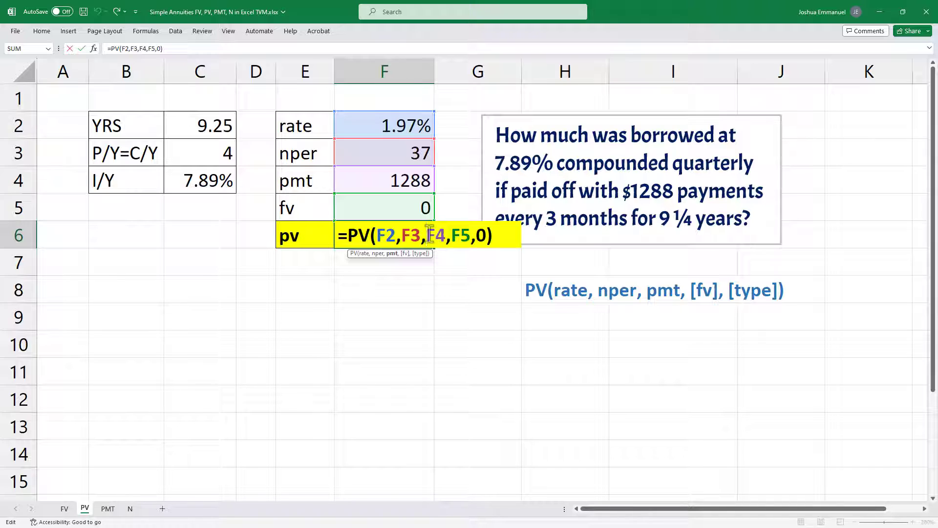
left_click(428, 234)
type("-")
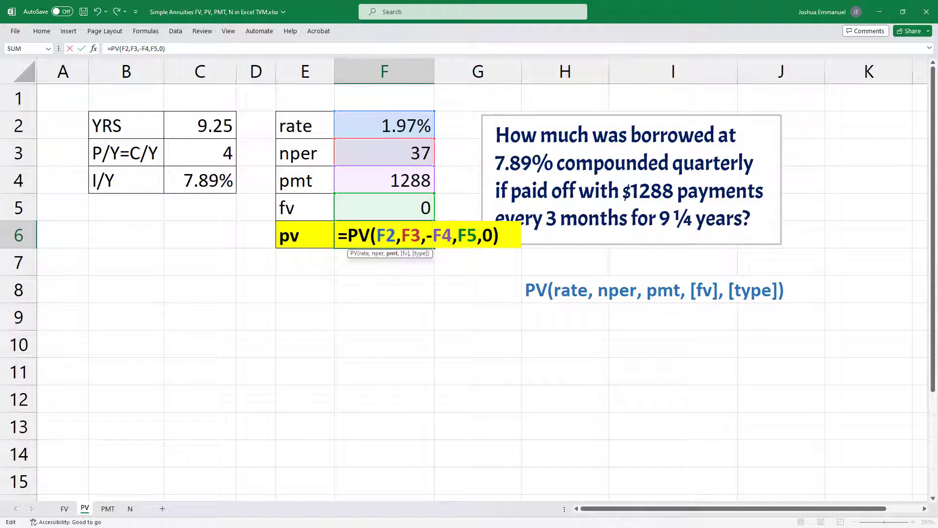
key("Return")
Step: Calculate the beginning-of-period present value in F7 with the typed-in values formula =PV(7.89%/4, 37, -1288, 0, 1)
type("=pv(7")
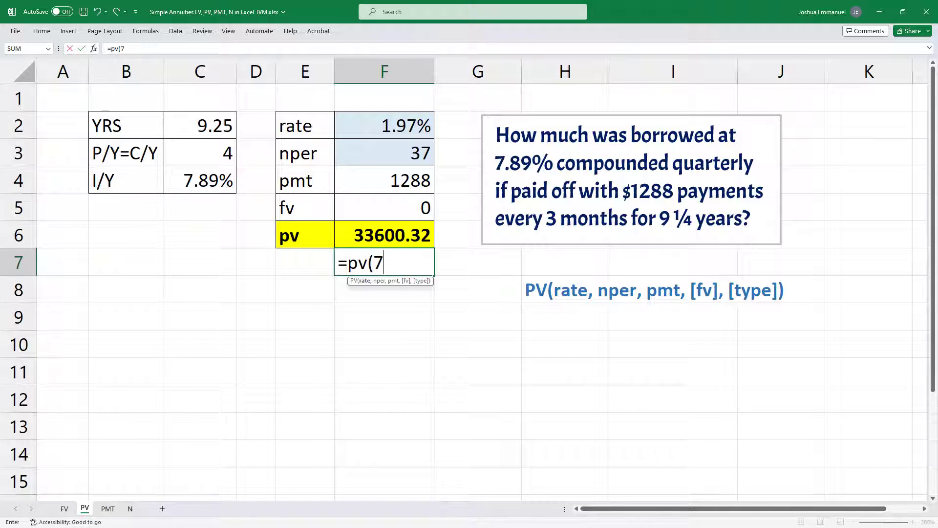
type(".89%/4, 3")
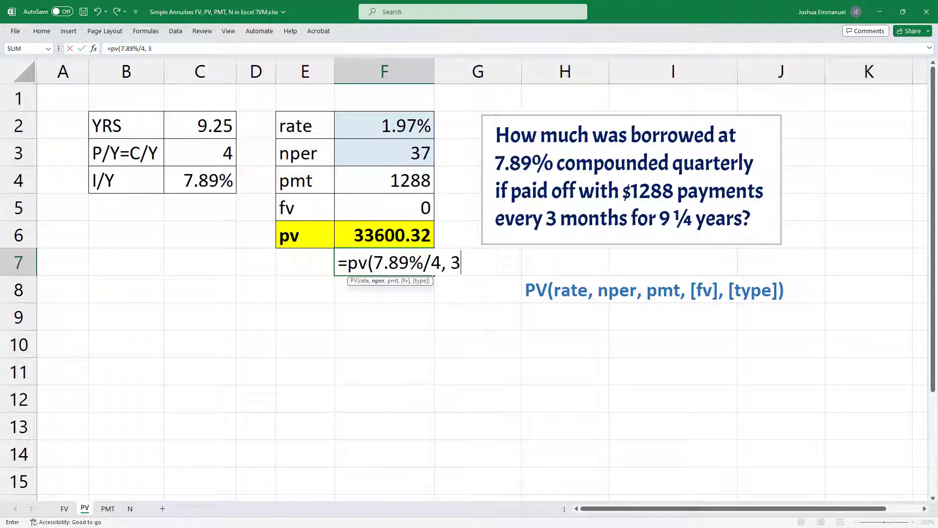
type("7, -1288")
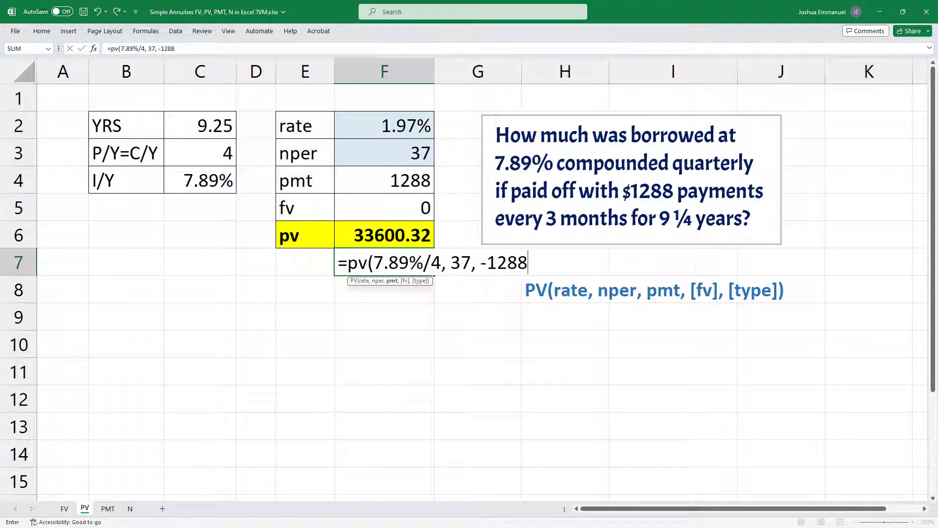
type(", 0, 1")
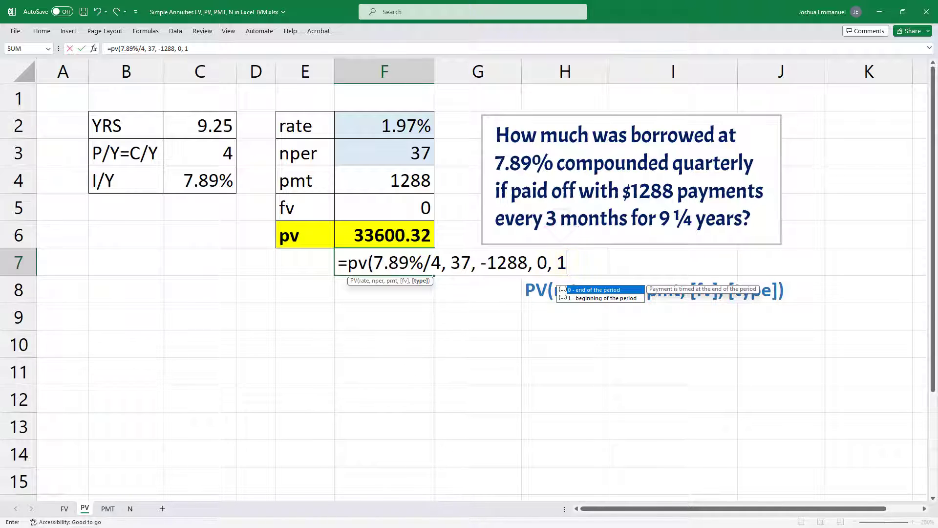
key("Return")
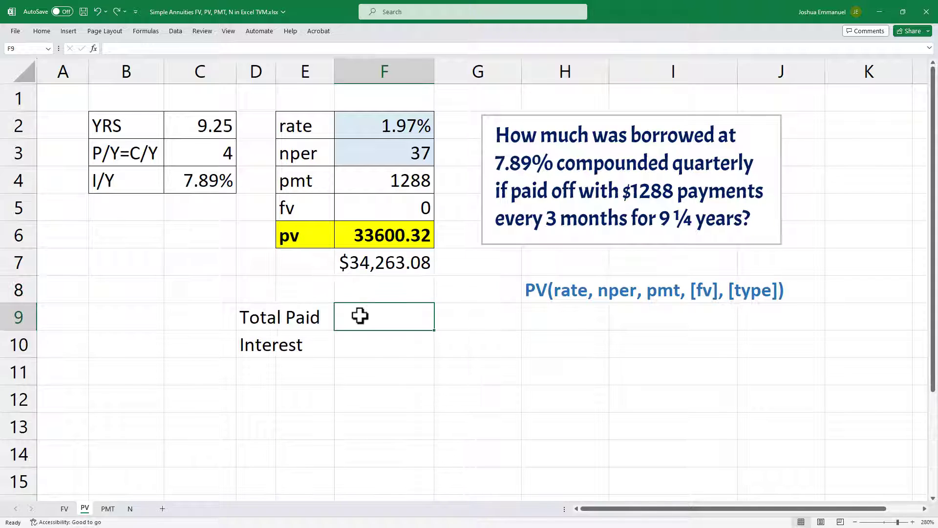
Step: Calculate Total Paid in F9 by multiplying the pmt by nper with the formula =F4*F3
type("=")
left_click(365, 186)
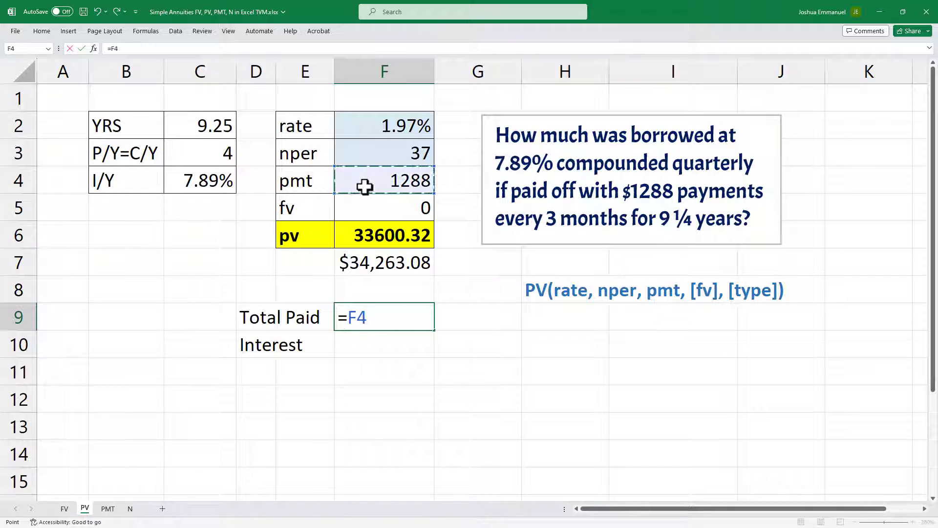
type("*")
left_click(366, 155)
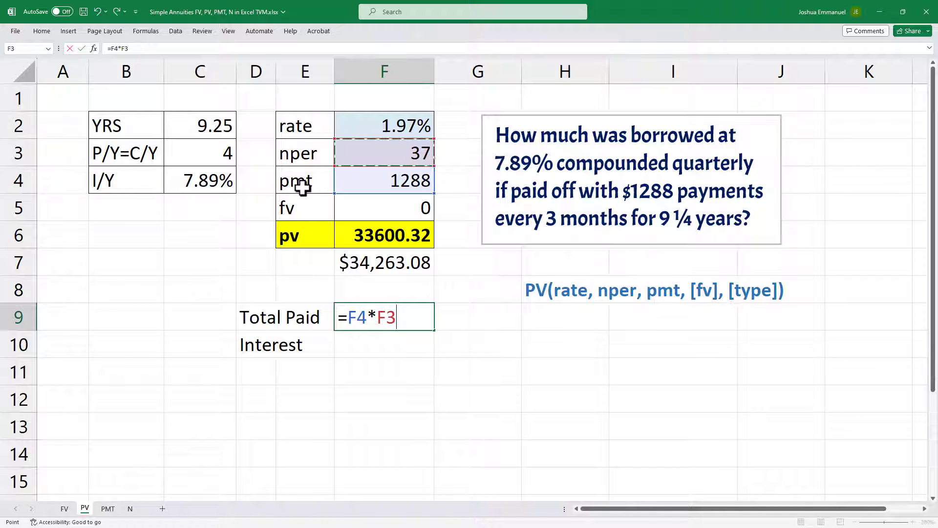
key("Return")
Step: Calculate Interest in F10 by subtracting the present value from Total Paid with the formula =F9-F6
type("=")
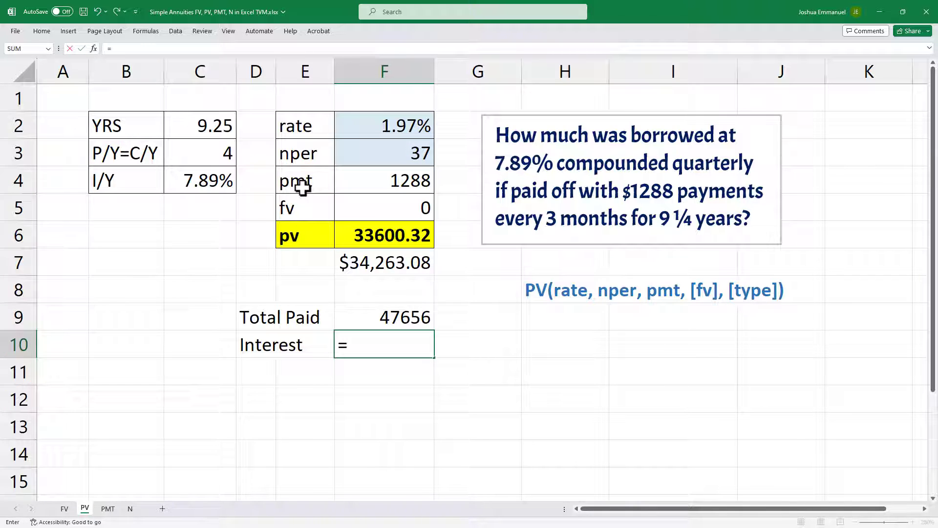
left_click(362, 317)
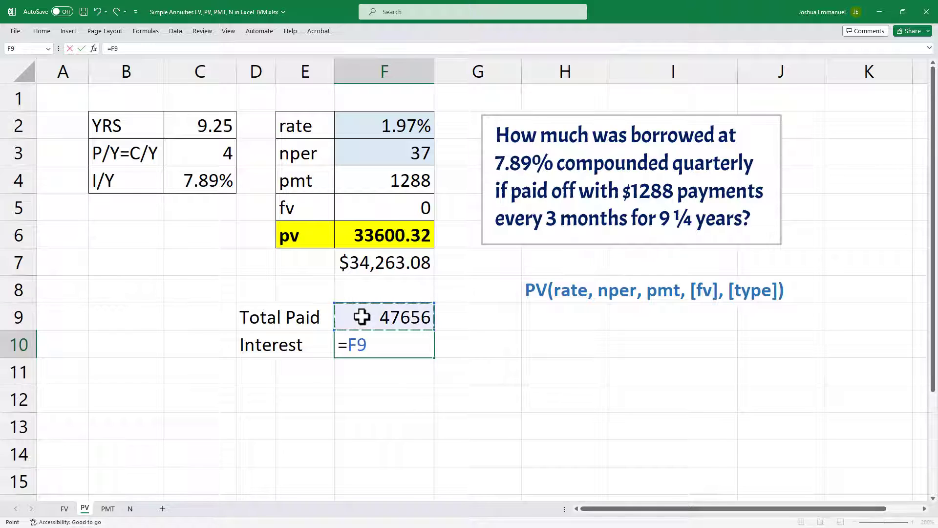
type("-")
left_click(375, 240)
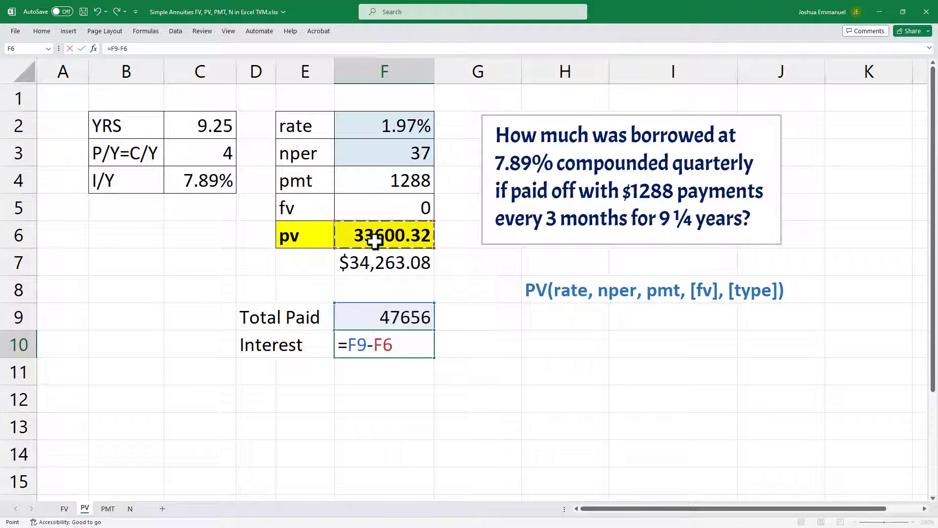
key("Return")
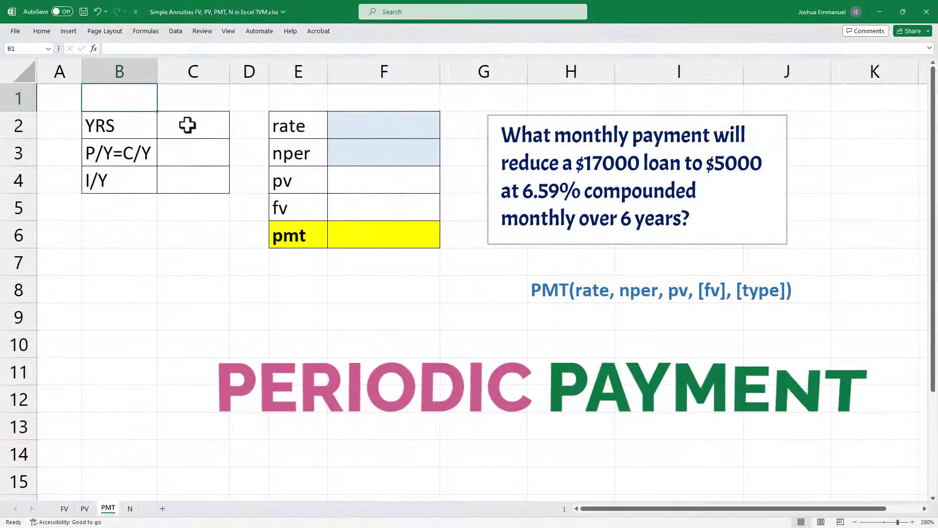
Step: On the PMT sheet, enter 6 for YRS in C2, 12 for P/Y=C/Y in C3 and 6.59% for I/Y in C4
left_click(187, 125)
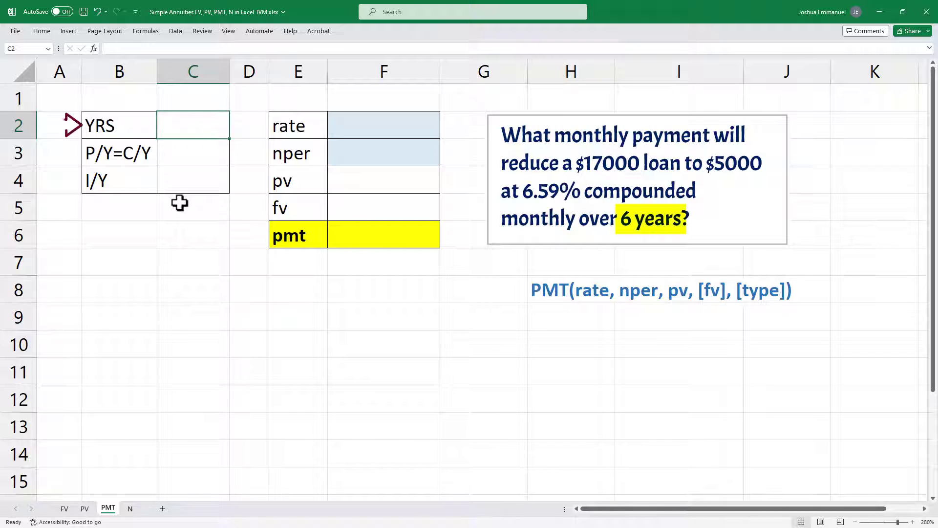
type("6")
key("Return")
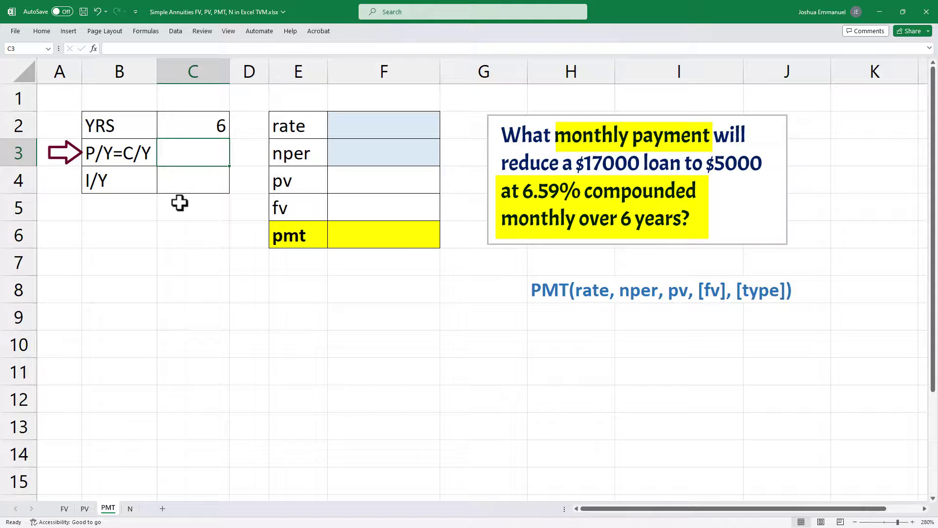
type("12")
key("Return")
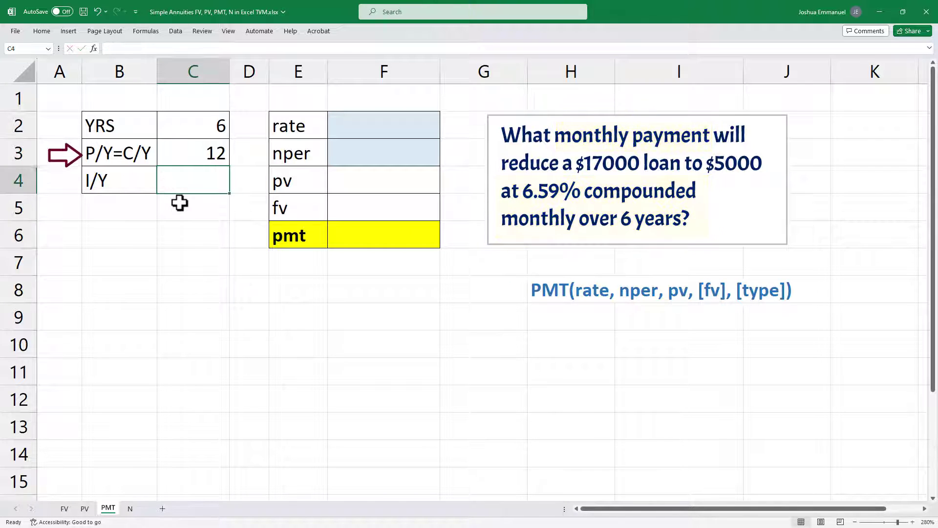
type("6.59")
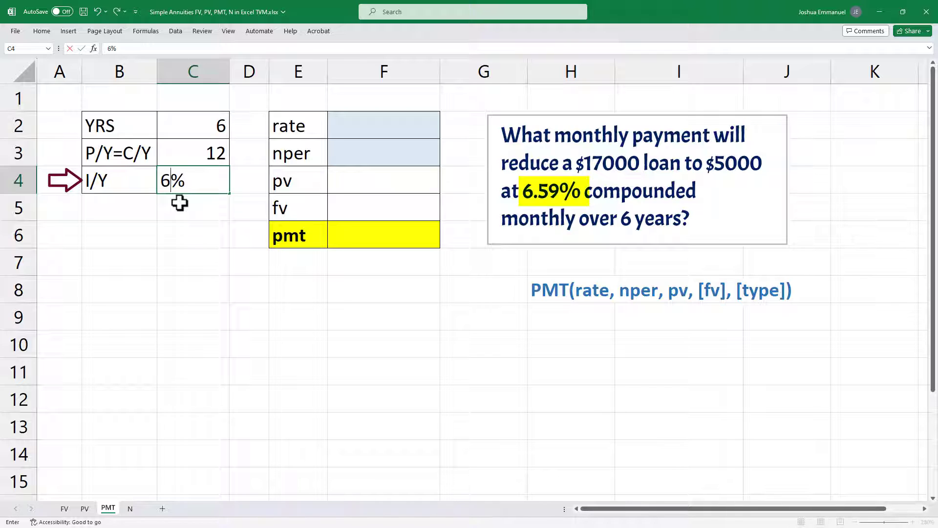
key("Return")
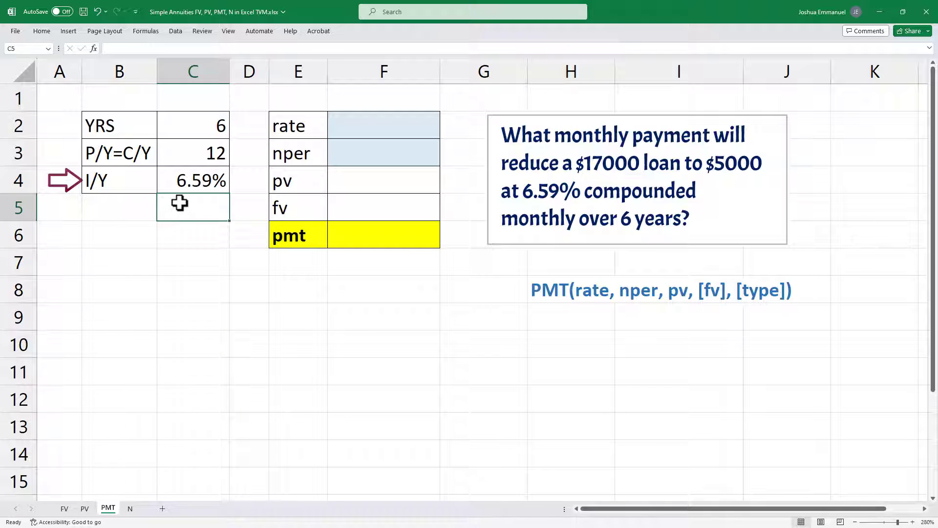
Step: Calculate the periodic rate in F2 by dividing I/Y by P/Y with the formula =C4/C3
left_click(370, 137)
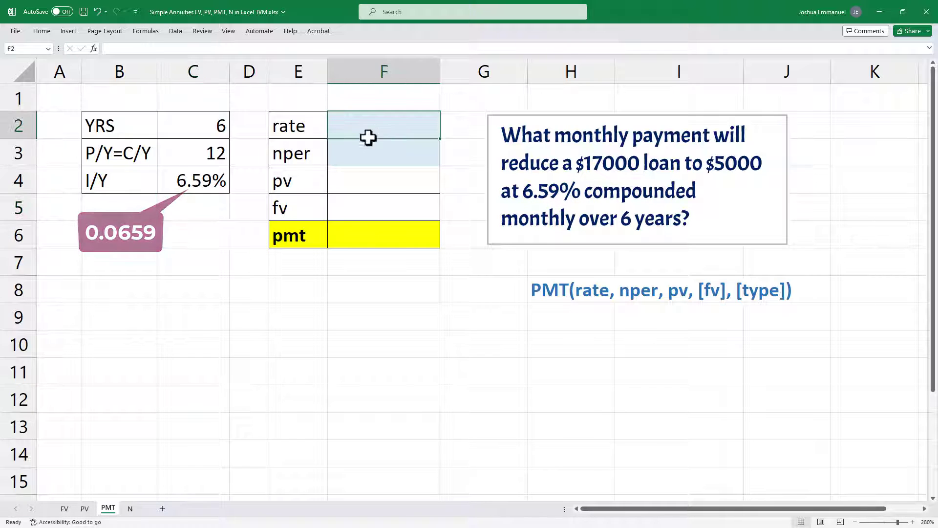
type("=")
left_click(192, 179)
type("/")
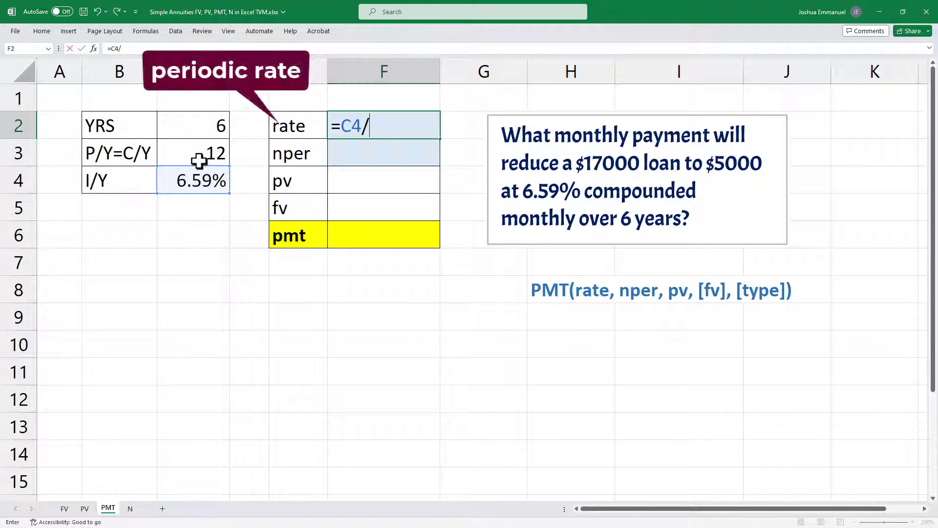
left_click(199, 152)
key("Return")
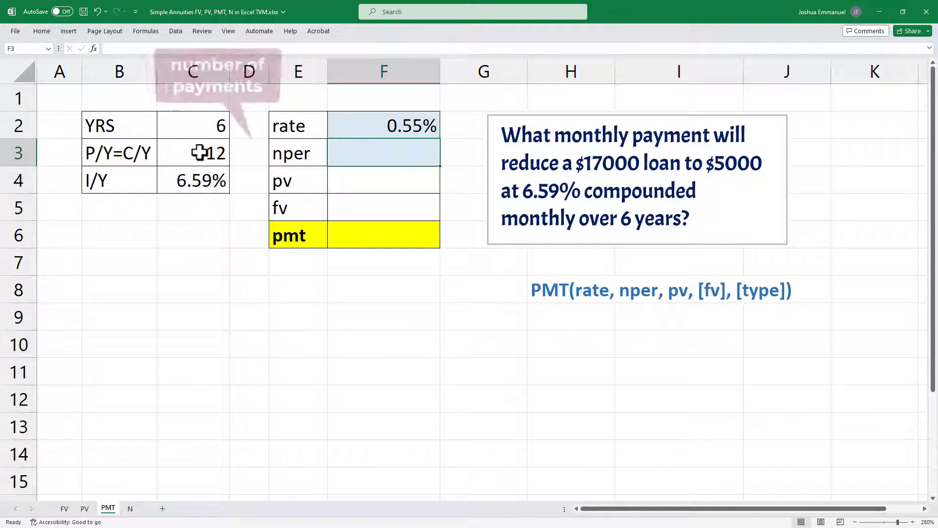
Step: Calculate nper in F3 by multiplying YRS by P/Y with the formula =C2*C3
type("=")
left_click(206, 122)
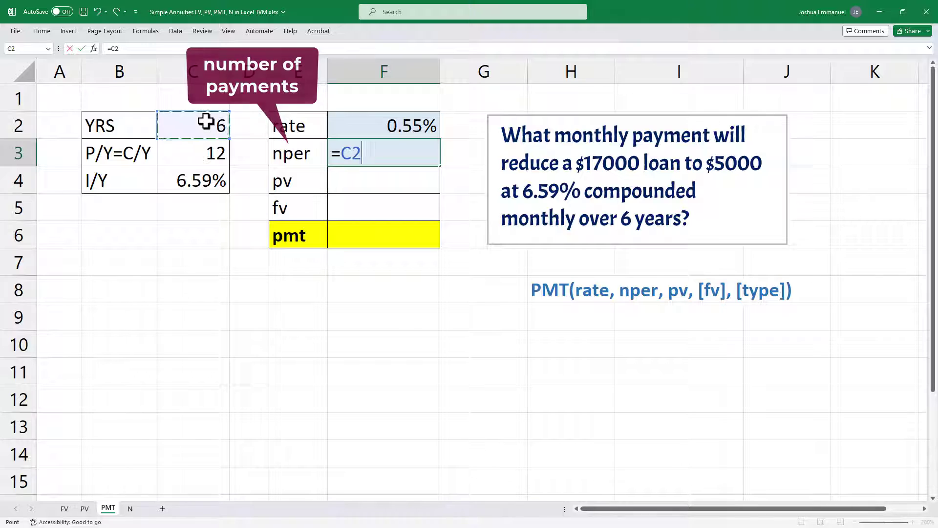
type("*")
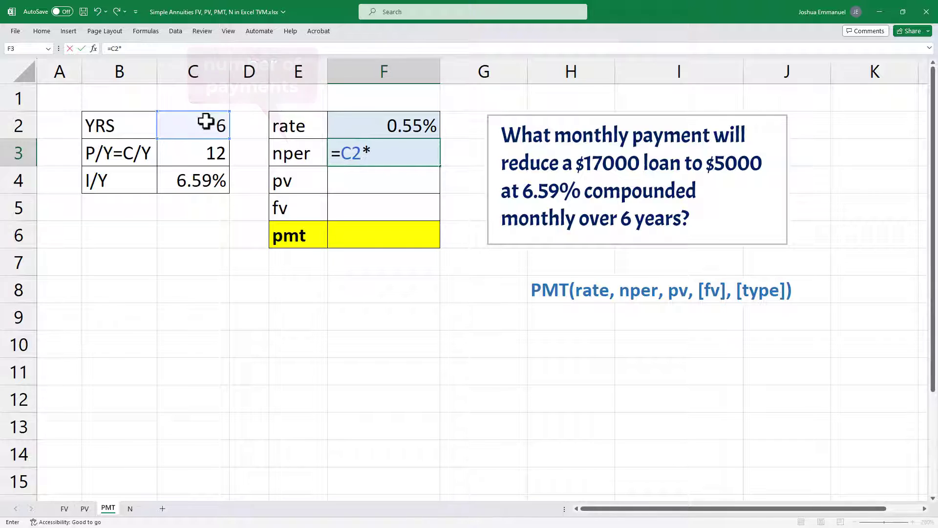
left_click(194, 155)
key("Return")
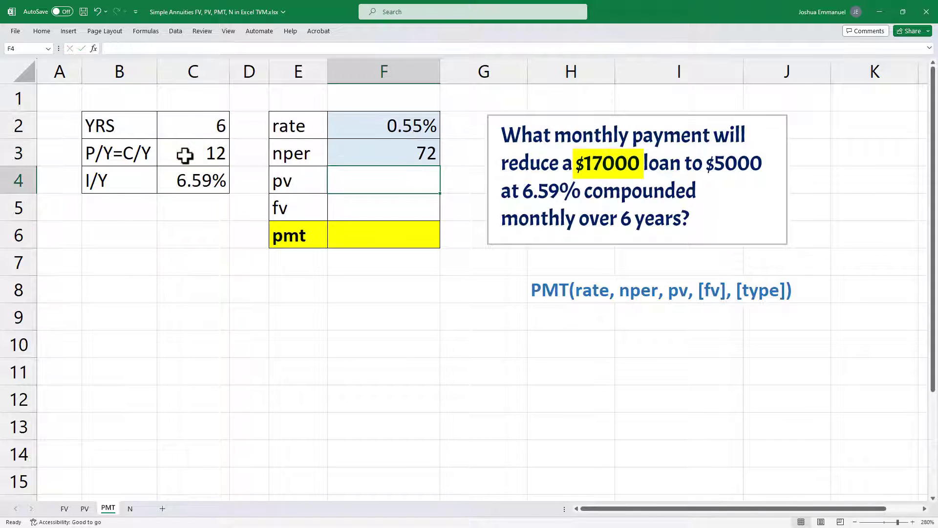
Step: Enter 17000 as the pv in F4 and 5000 as the fv in F5
type("17000")
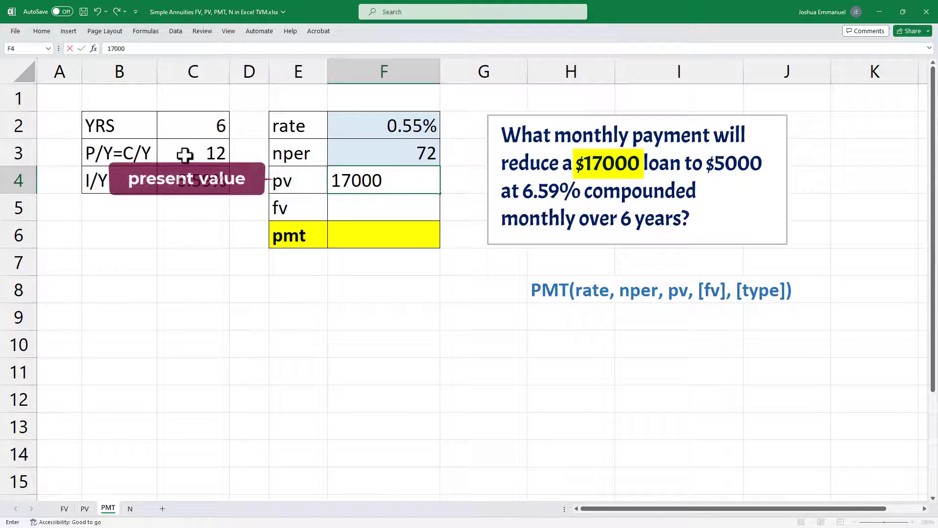
key("Return")
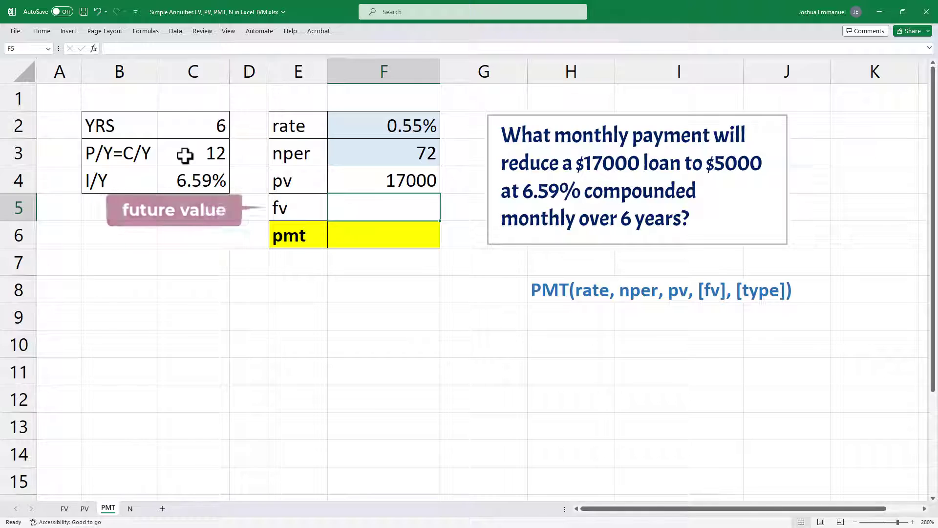
type("5000")
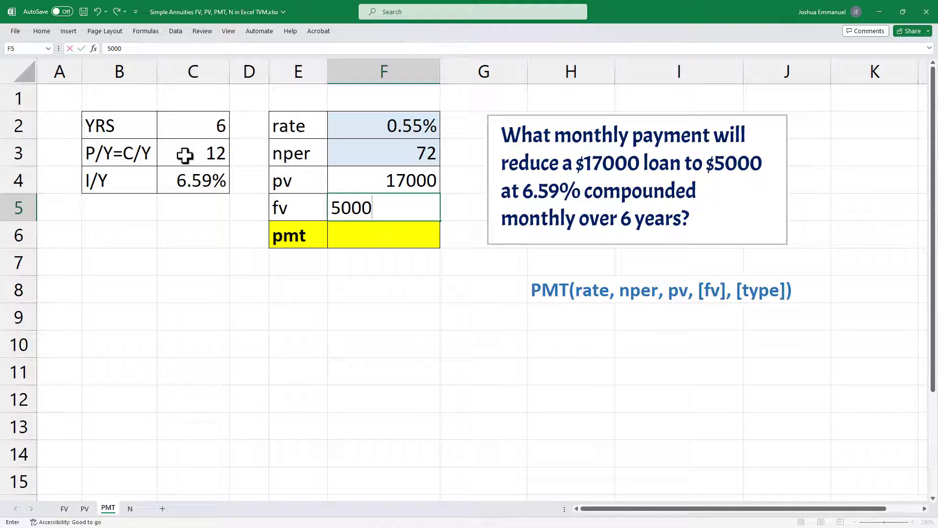
key("Return")
Step: Calculate the end-of-period payment in F6 with the formula =PMT(F2,F3,F4,F5,0)
type("=")
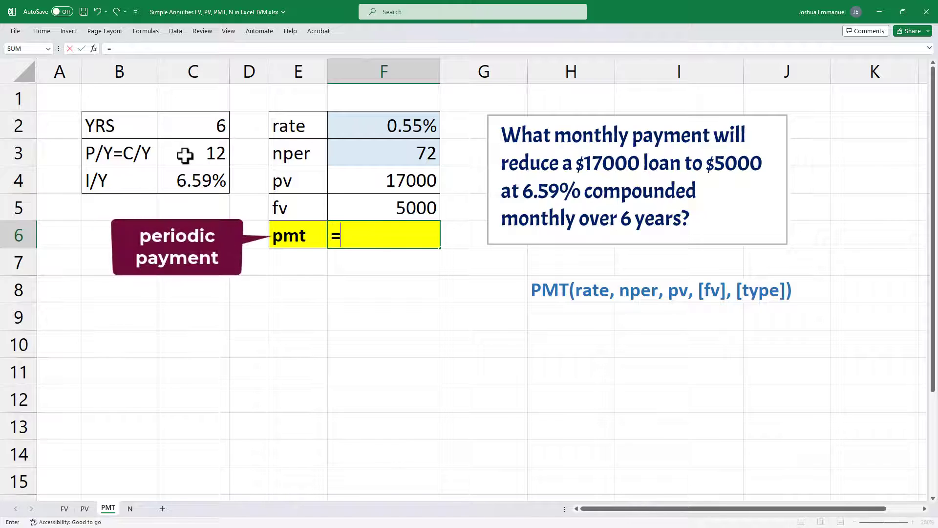
type("pmt")
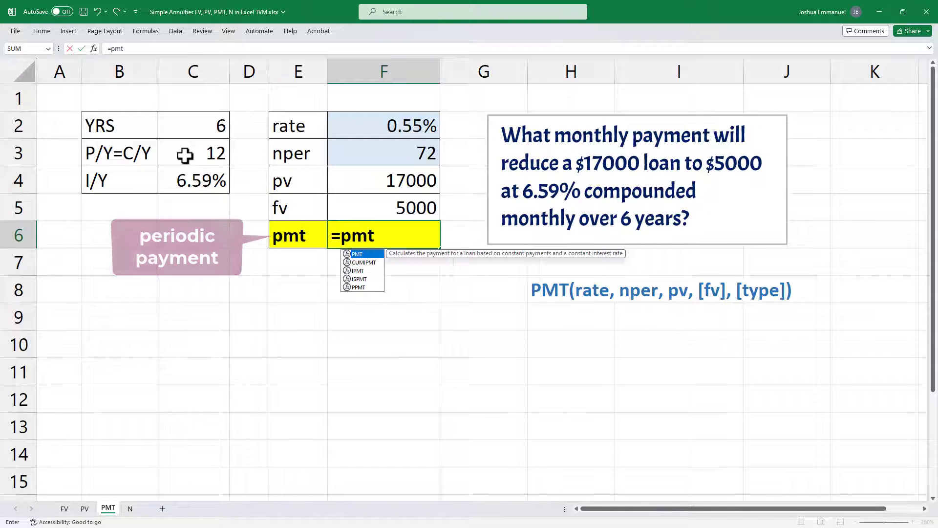
key("Tab")
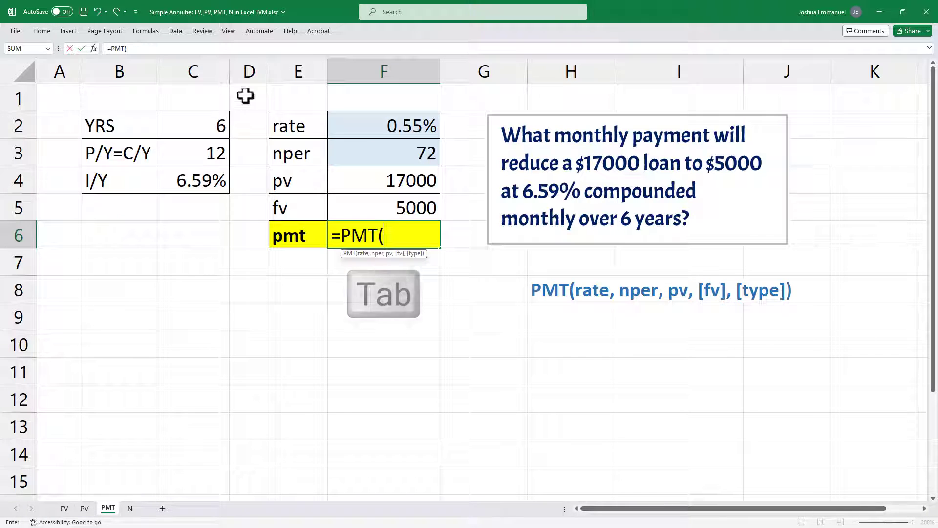
left_click(415, 127)
type(",")
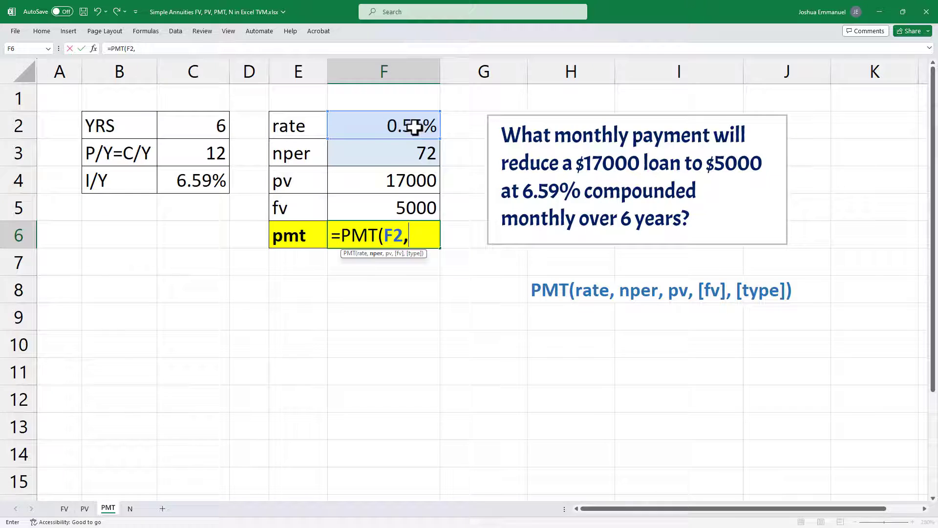
left_click(415, 157)
type(",")
left_click(412, 179)
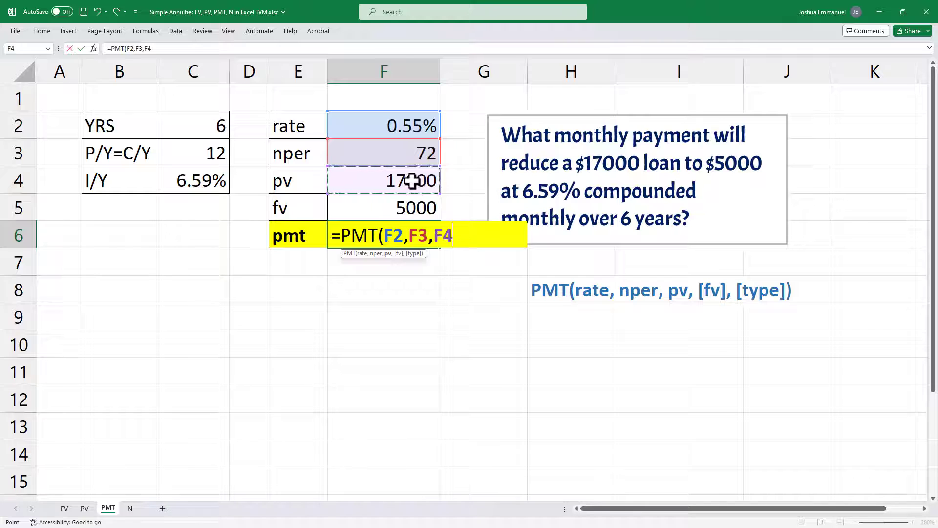
type(",")
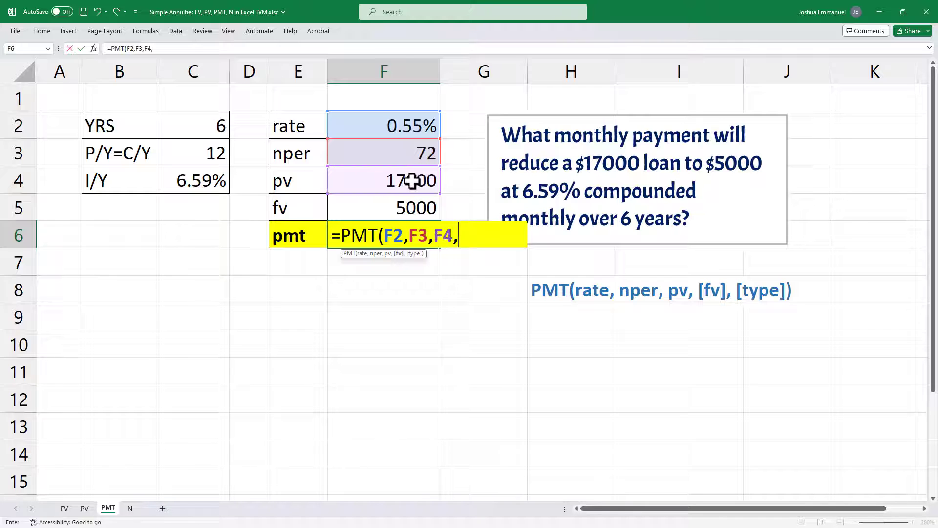
left_click(415, 209)
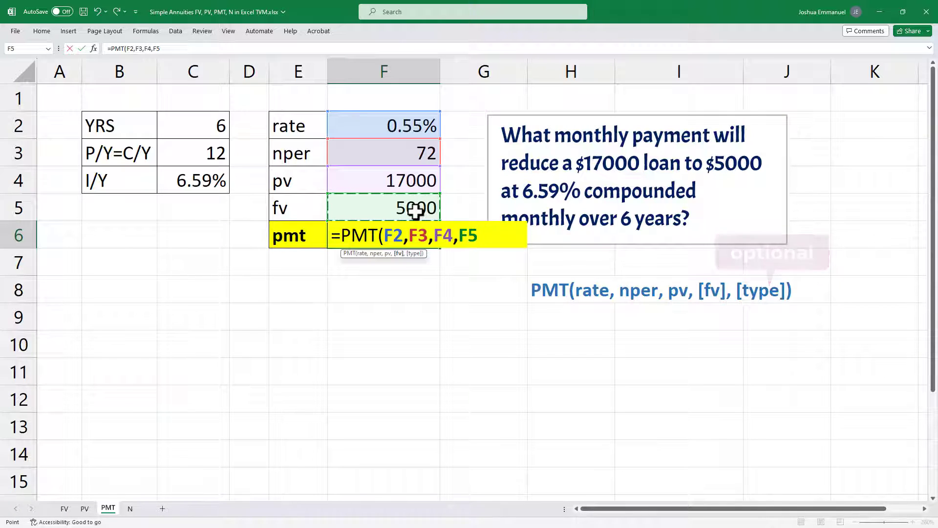
type(",0")
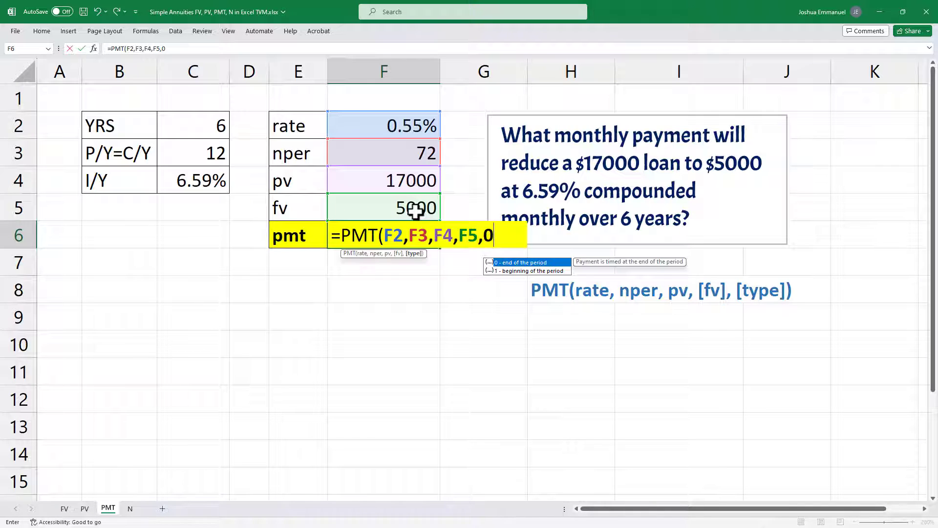
key("Return")
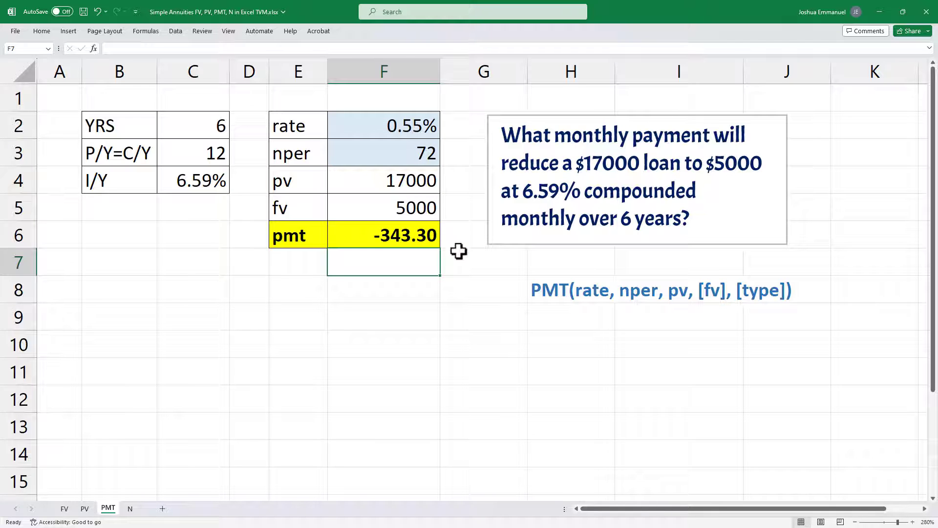
Step: Make the pv argument negative in the F6 payment formula so it reads =PMT(F2,F3,-F4,F5,0)
double_click(420, 237)
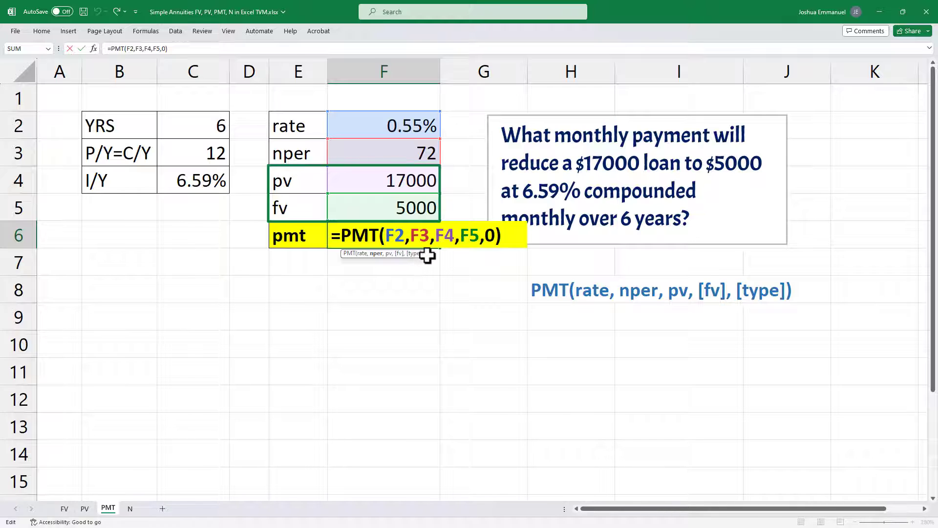
key("Return")
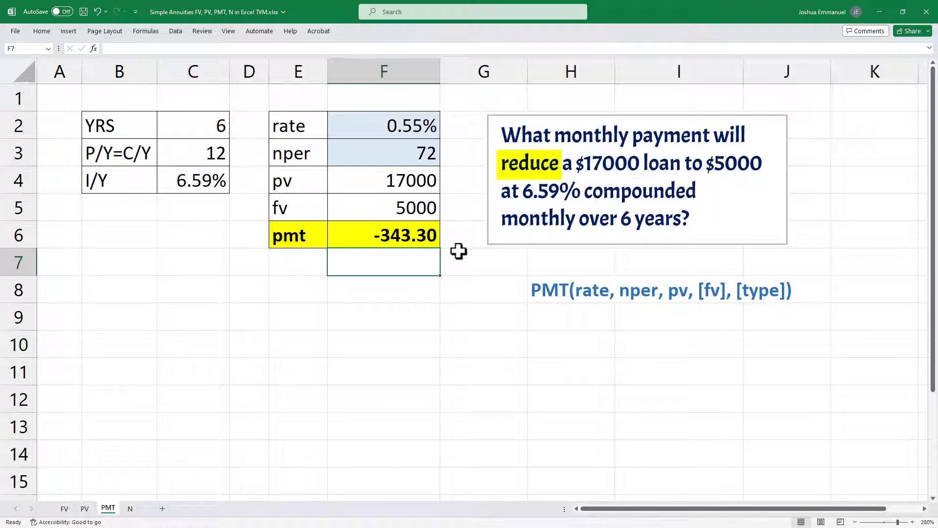
double_click(422, 237)
left_click(434, 235)
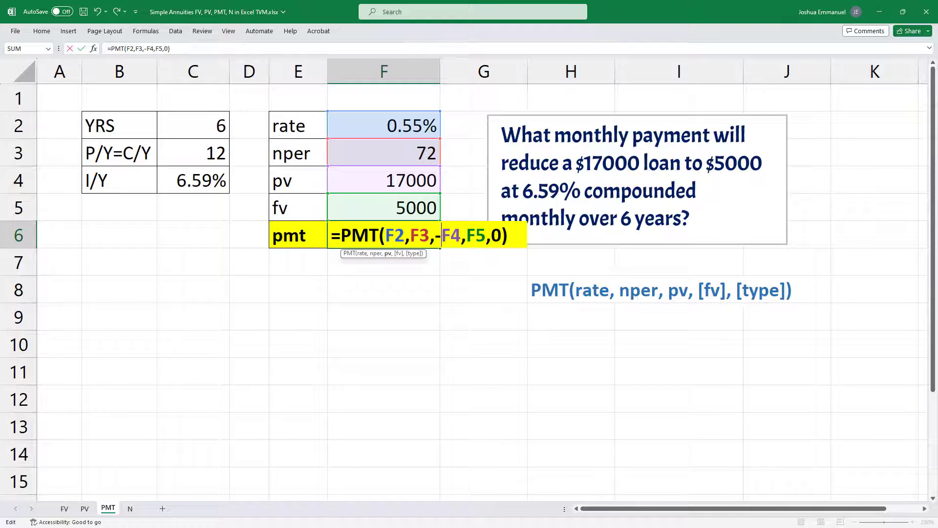
key("Return")
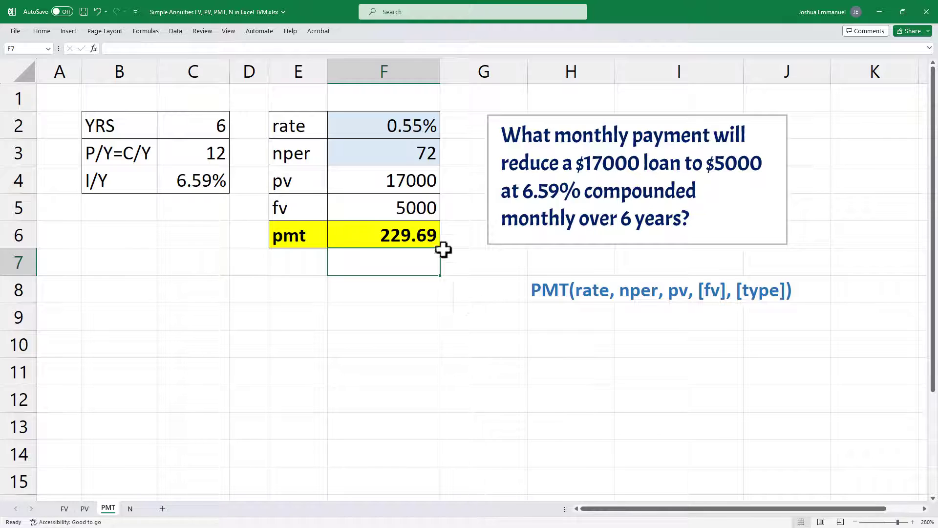
Step: Copy the F6 payment formula into F7 and set its type to 1 for beginning-of-period payments: =PMT(F2,F3,-F4,F5,1)
left_click(408, 240)
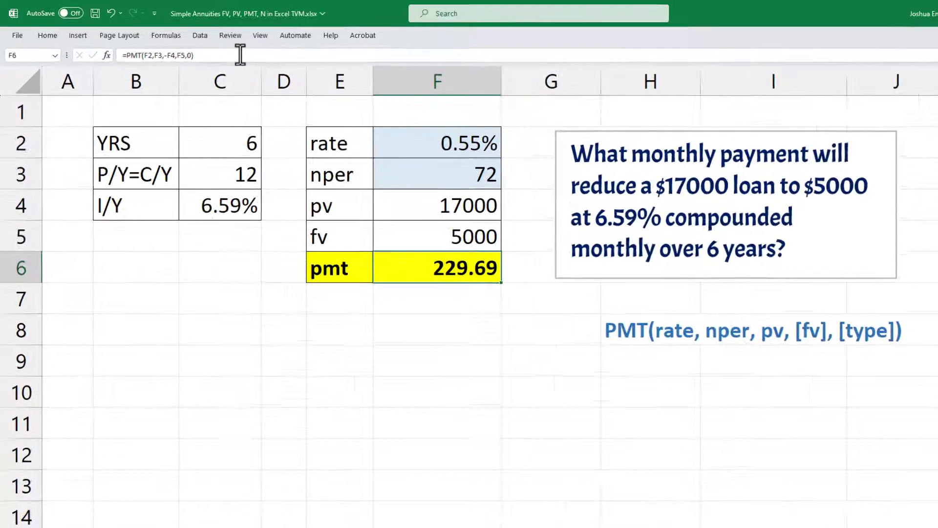
left_click_drag(210, 48, 43, 49)
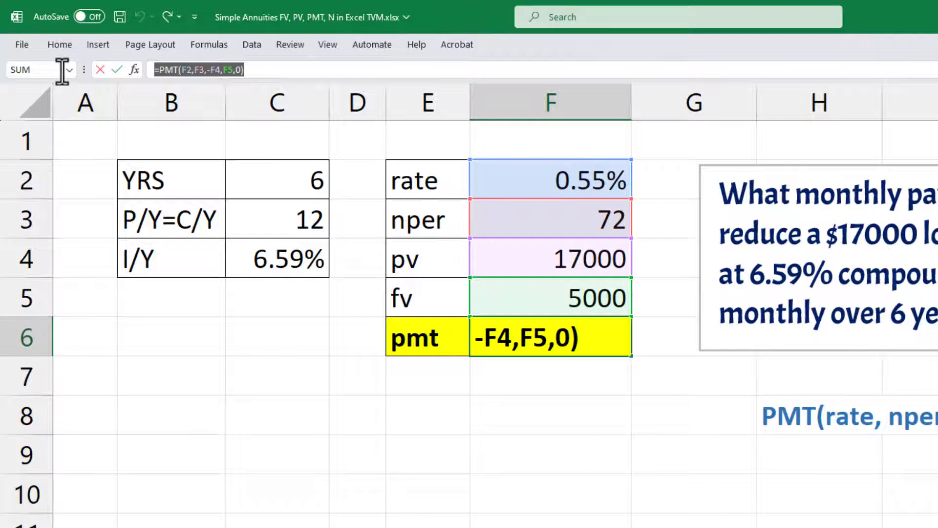
key("ctrl+c")
key("Escape")
double_click(594, 383)
key("ctrl+v")
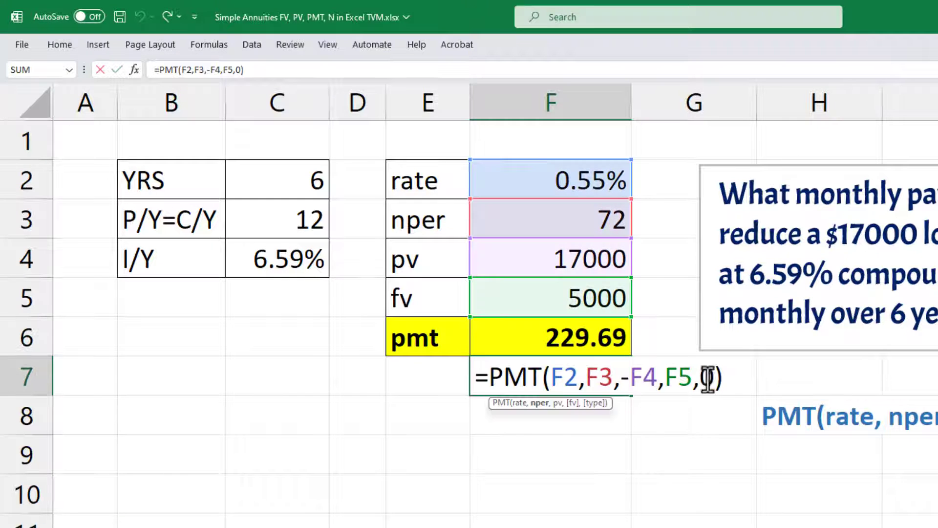
double_click(707, 377)
type("1")
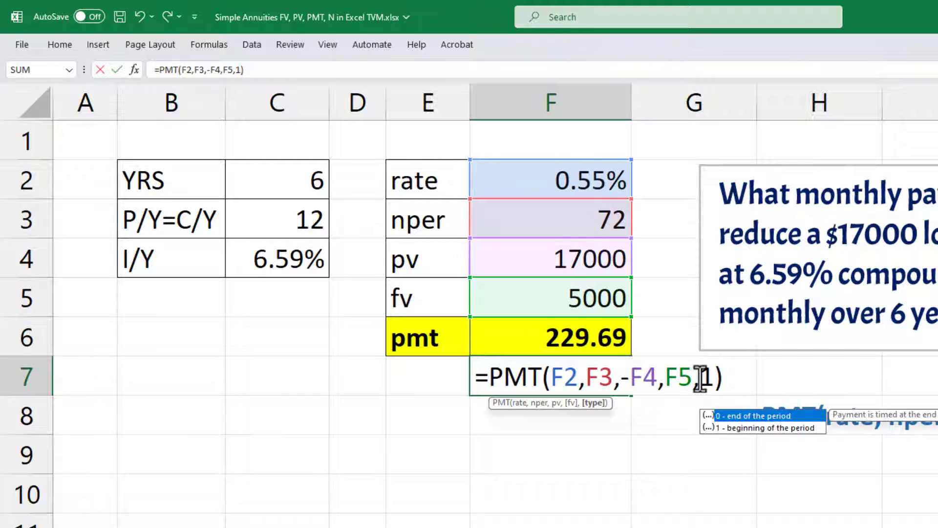
key("Return")
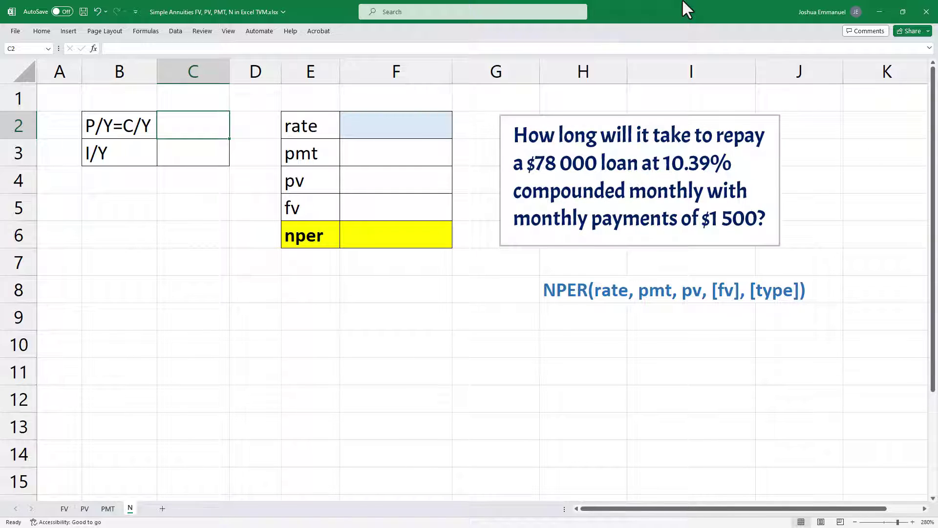
Step: On the N sheet, enter 12 as P/Y=C/Y in C2 and 10.39% as I/Y in C3
type("12")
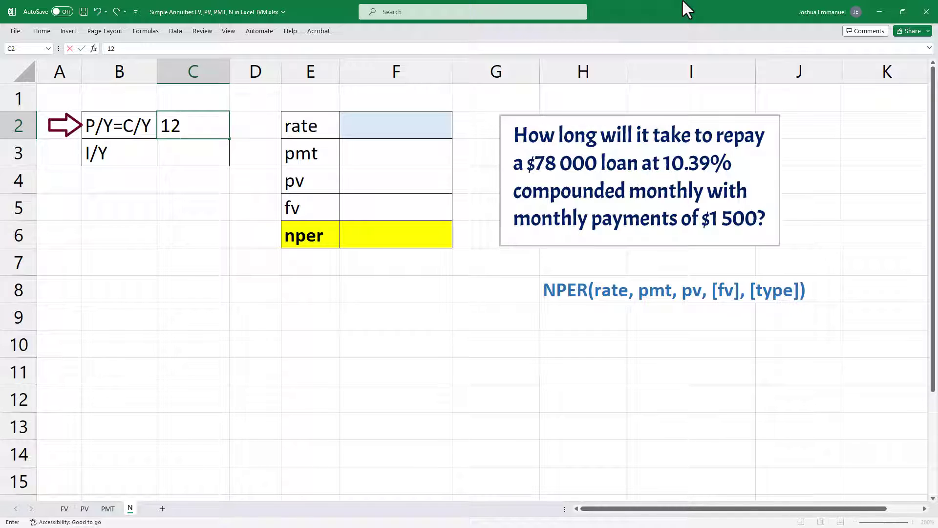
key("Return")
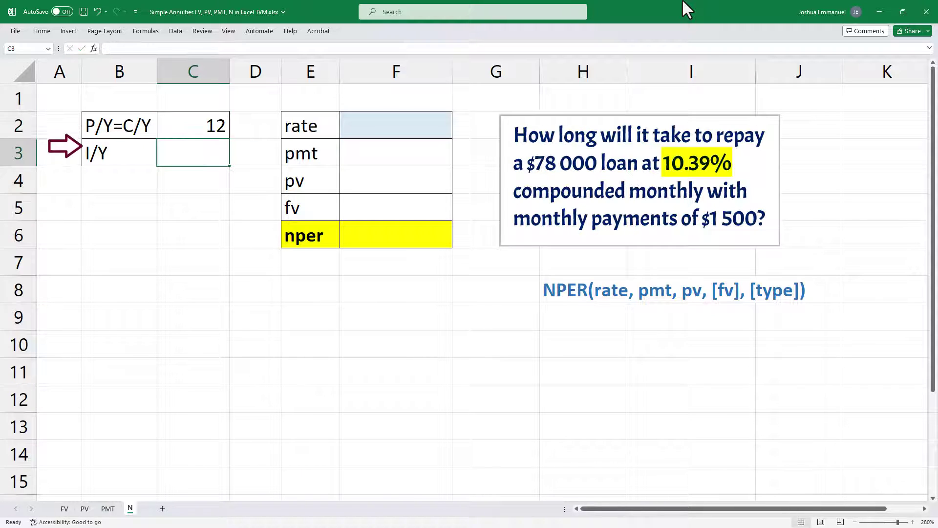
type("10.39")
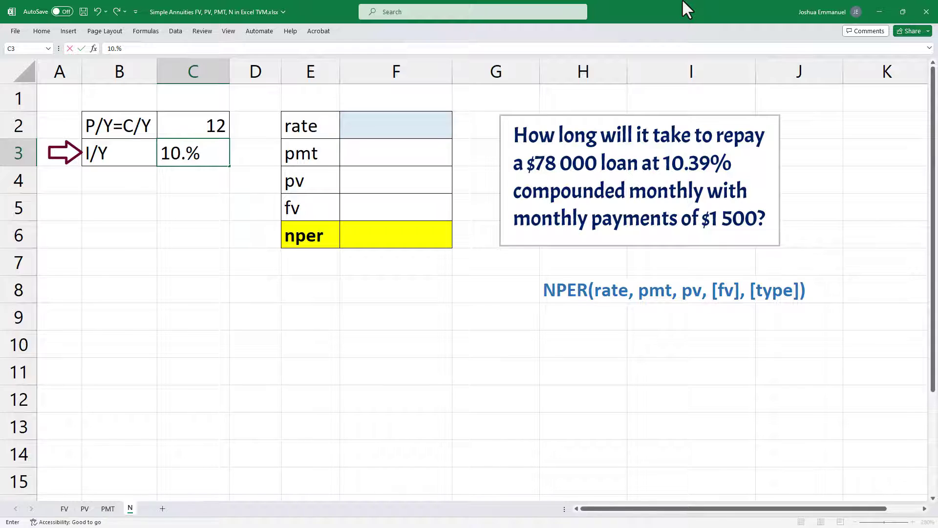
key("Return")
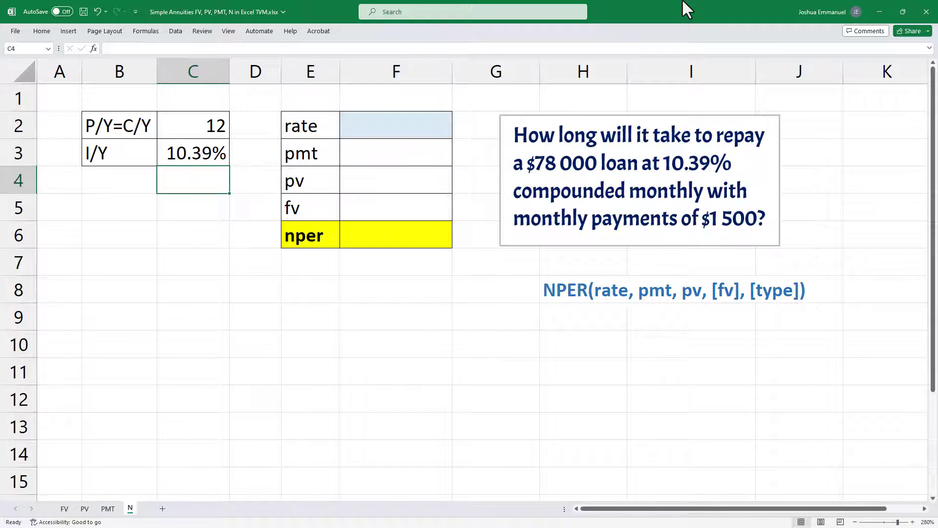
Step: Calculate the periodic rate in F2 by dividing I/Y by P/Y with the formula =C3/C2
left_click(379, 113)
type("=")
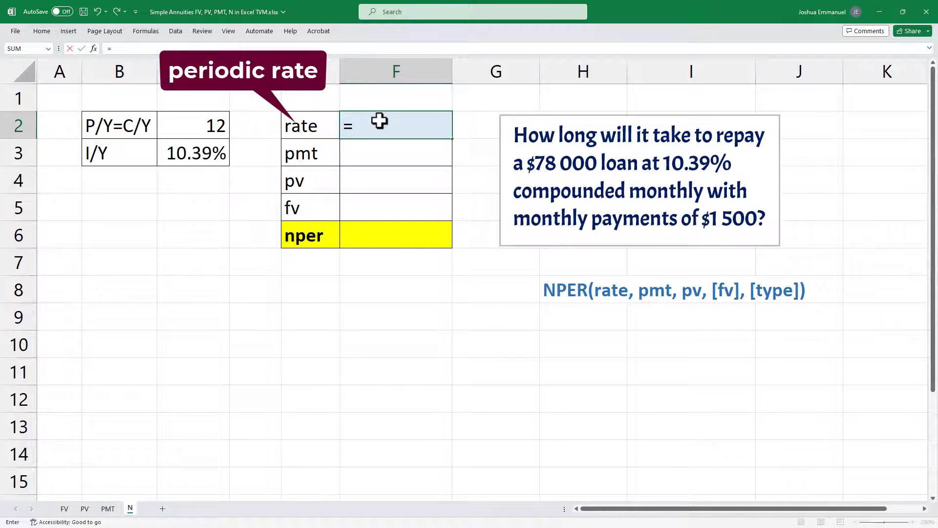
left_click(218, 152)
type("/")
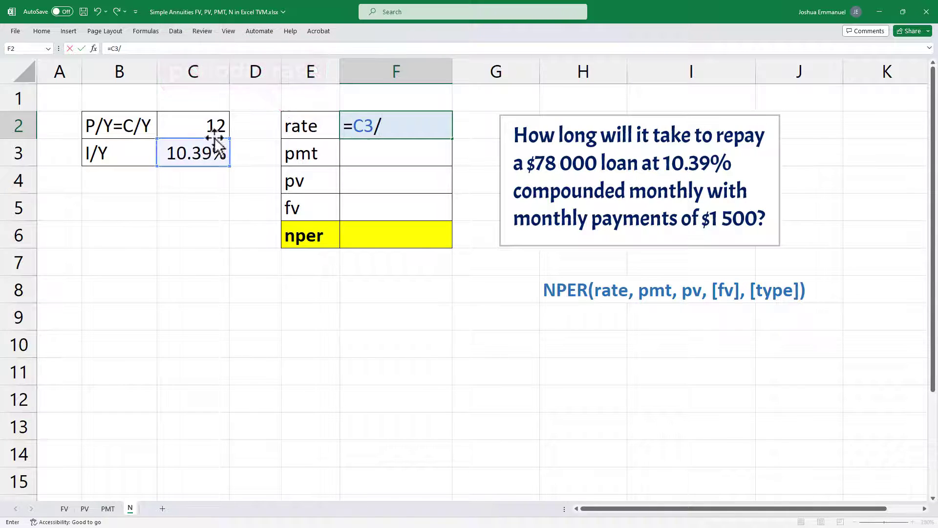
left_click(213, 128)
key("Return")
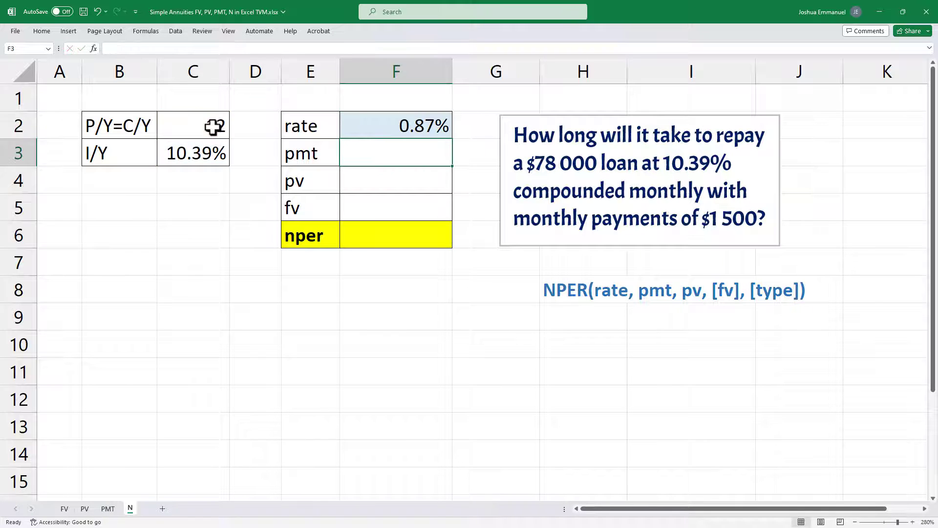
Step: Enter 1500 as the pmt in F3, 78000 as the pv in F4 and 0 as the fv in F5
type("1500")
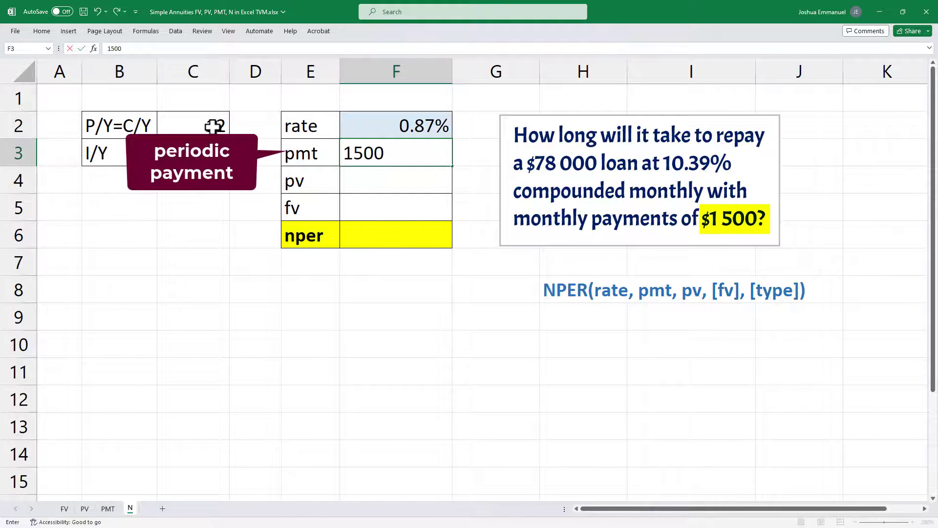
key("Return")
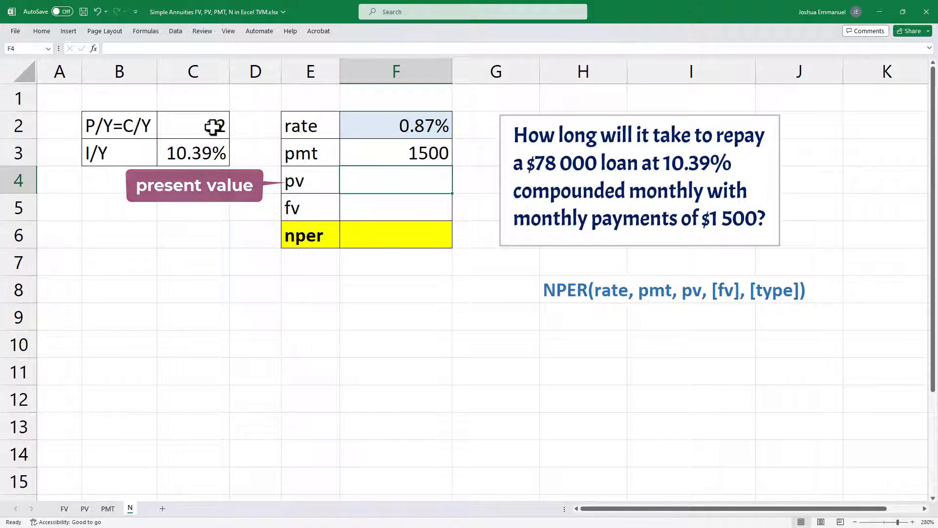
type("78000")
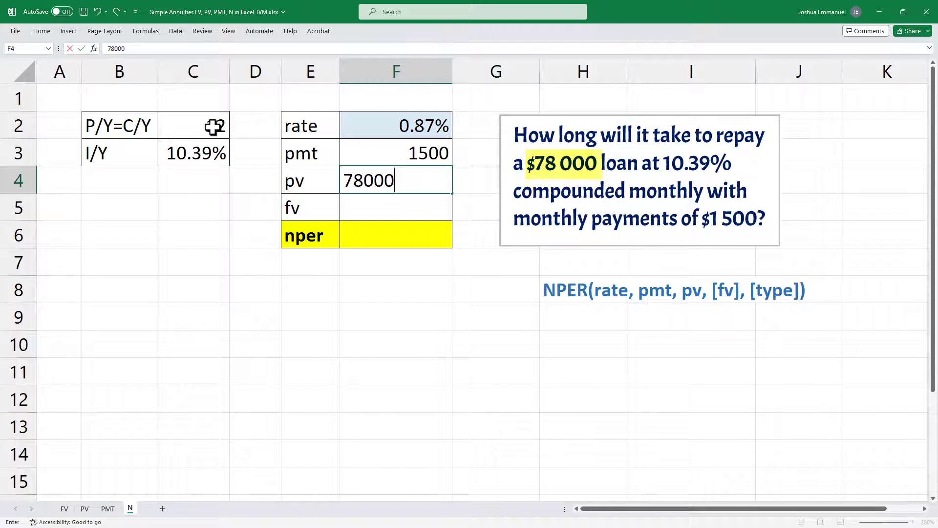
key("Return")
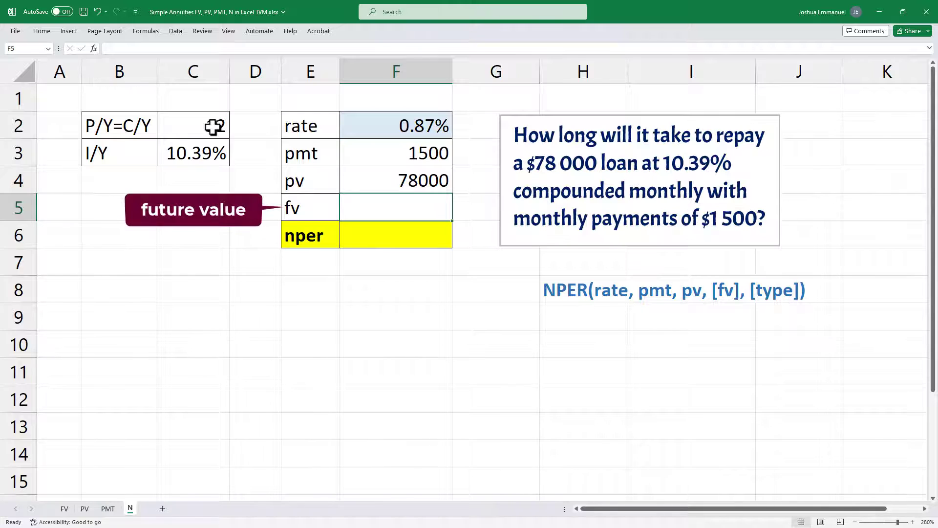
type("0")
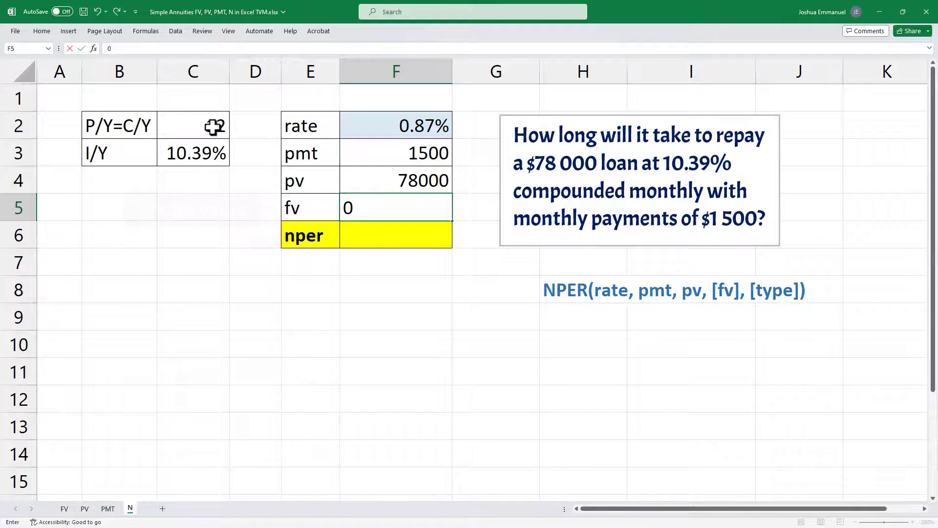
key("Return")
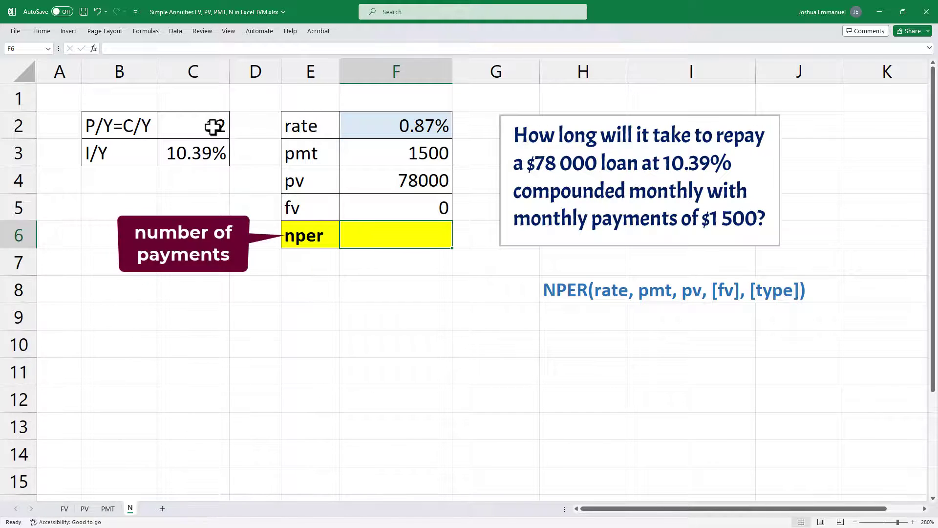
Step: Calculate the number of payments in F6 with the formula =NPER(F2,F3,F4,F5), omitting the optional type
type("=n")
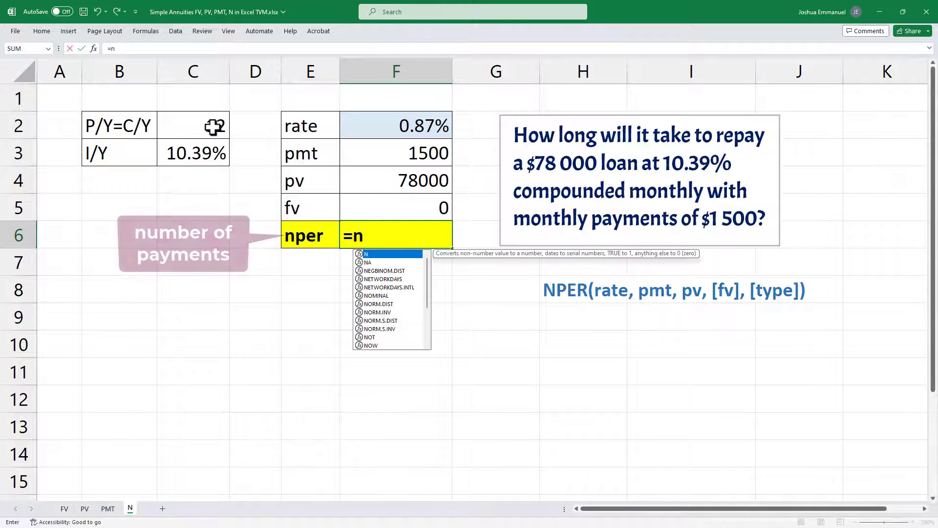
type("p")
key("Tab")
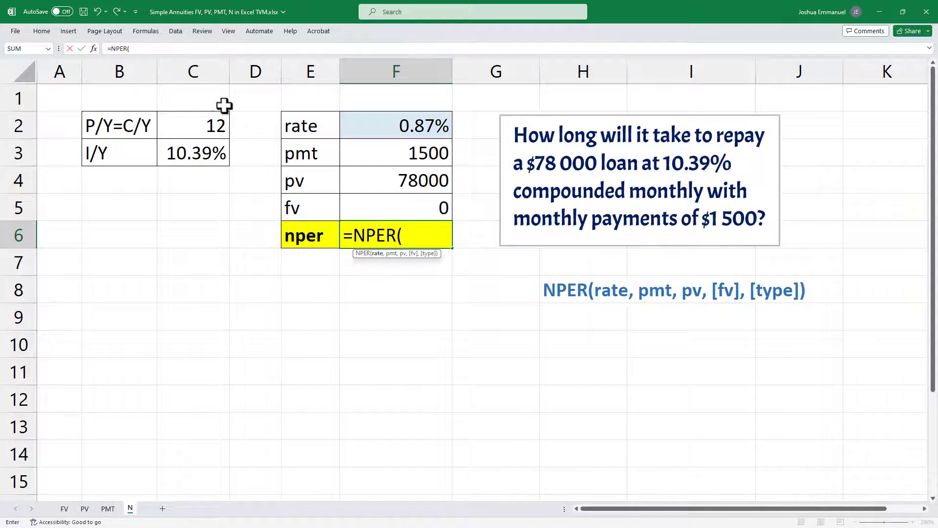
left_click(421, 125)
type(",")
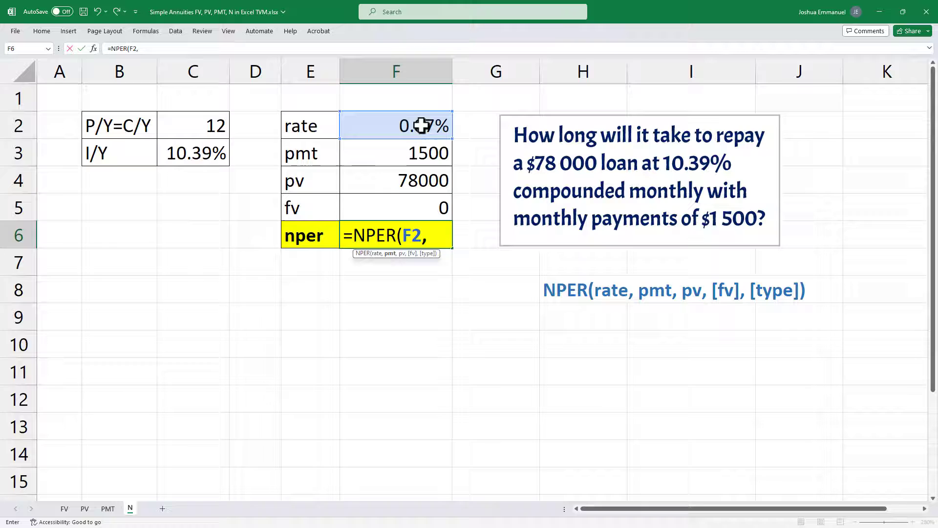
left_click(415, 154)
type(",")
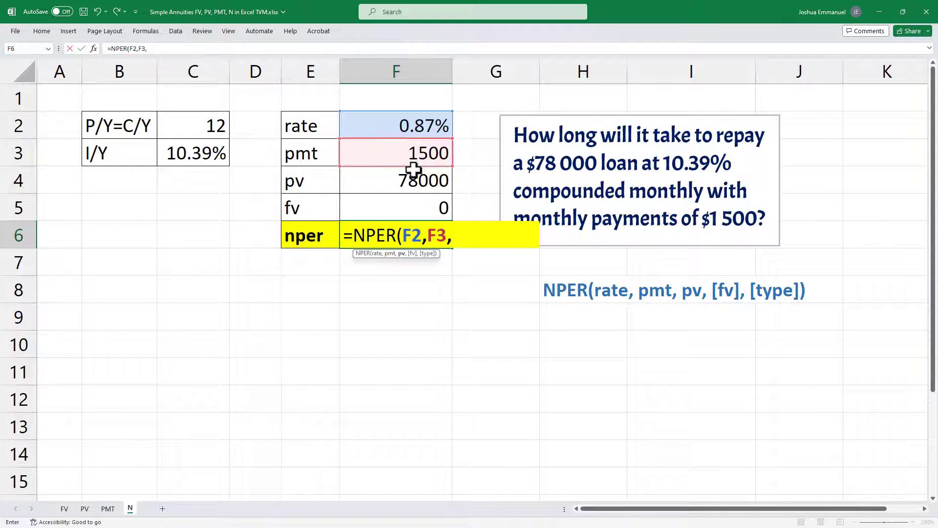
left_click(414, 179)
type(",")
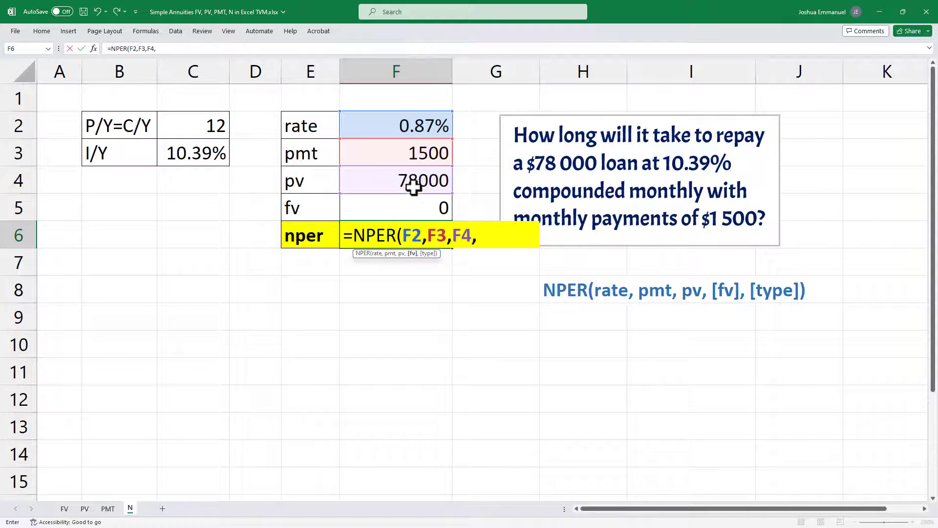
left_click(413, 208)
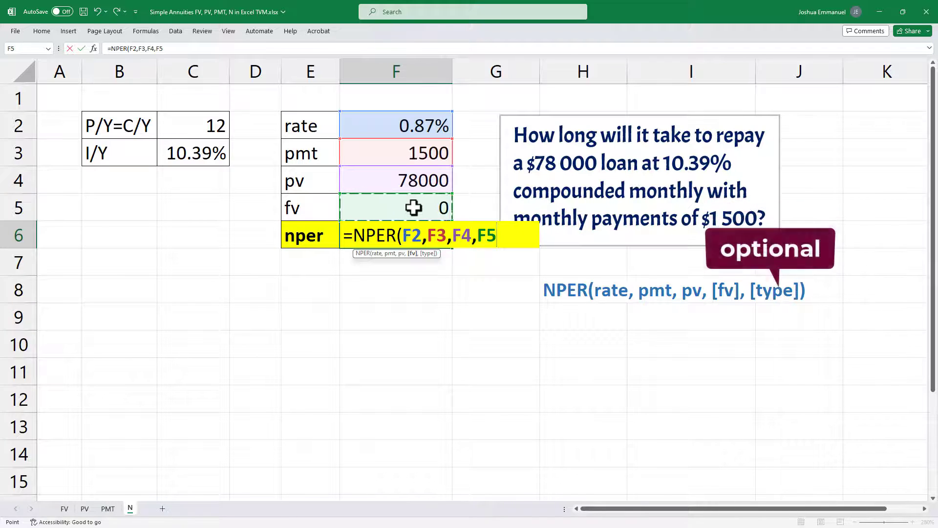
key("Return")
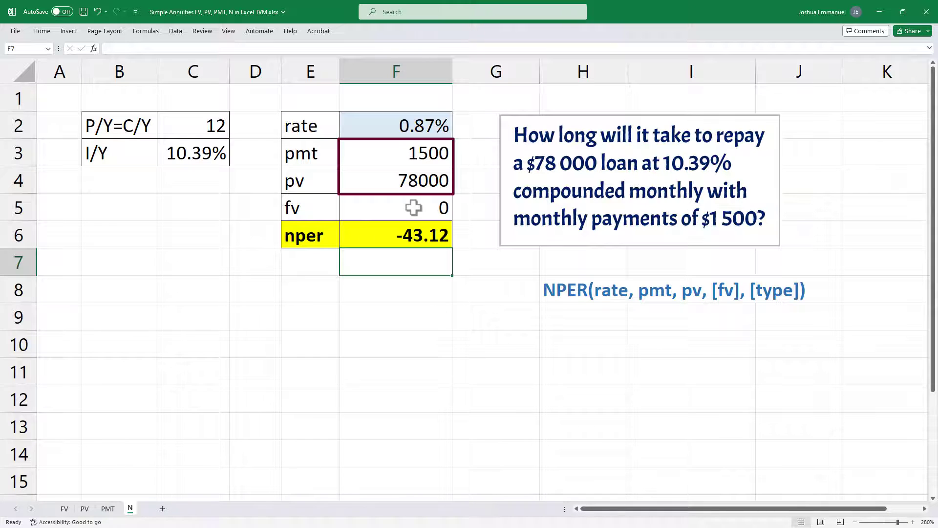
Step: Make the pmt argument negative in the F6 formula so it reads =NPER(F2,-F3,F4,F5)
key("Up")
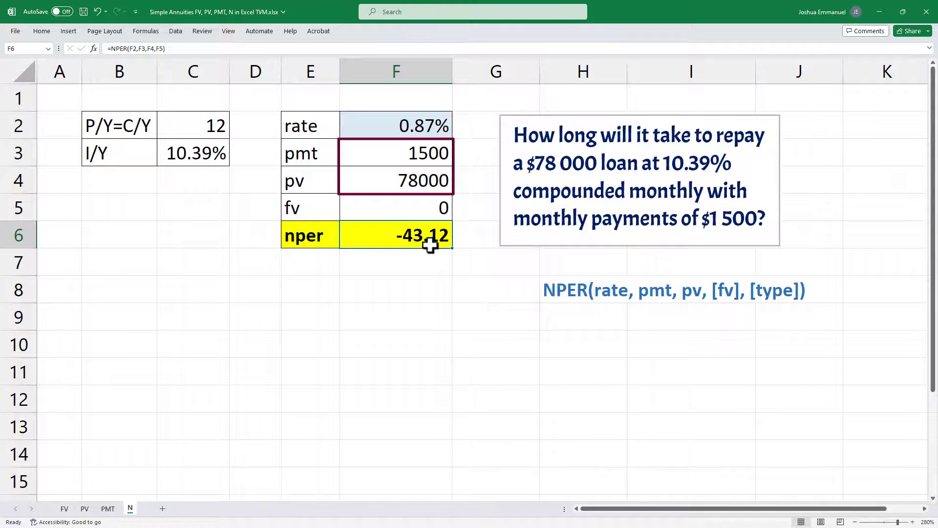
double_click(431, 238)
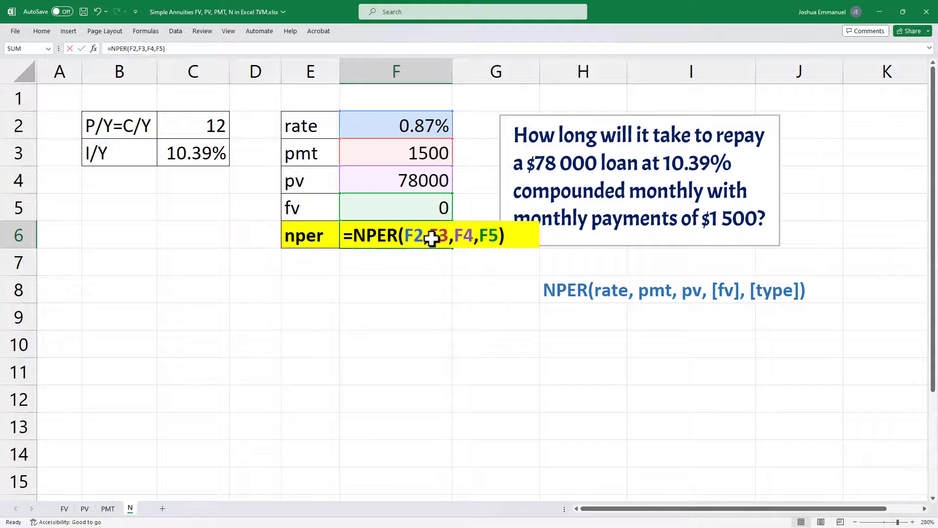
type("-")
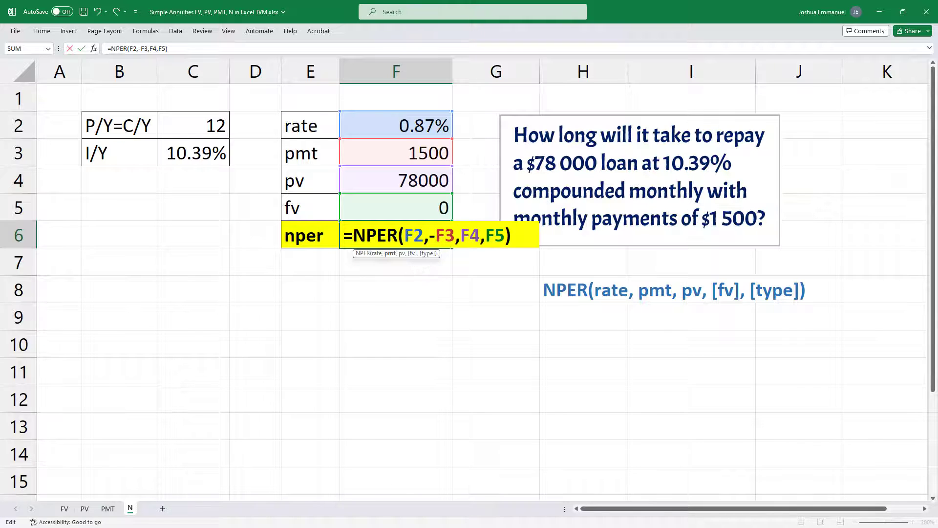
key("Return")
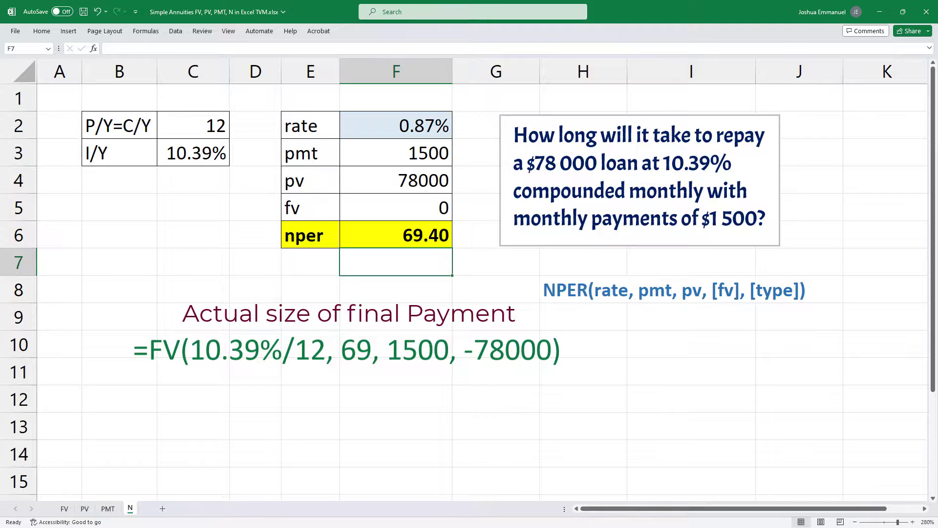
Step: Copy the F6 number-of-payments formula into F7 and add type 1 for beginning-of-period payments: =NPER(F2,-F3,F4,F5, 1)
left_click(421, 235)
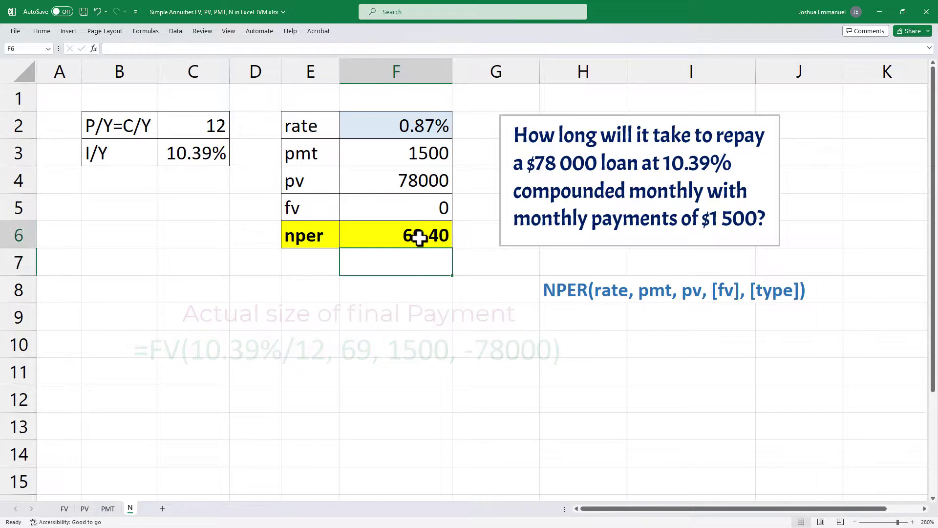
left_click_drag(194, 49, 64, 47)
key("ctrl+c")
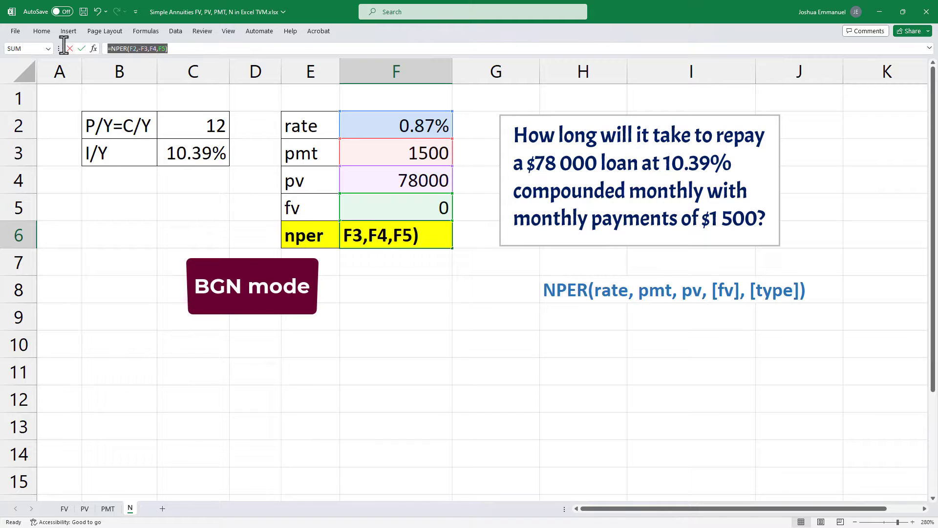
key("Escape")
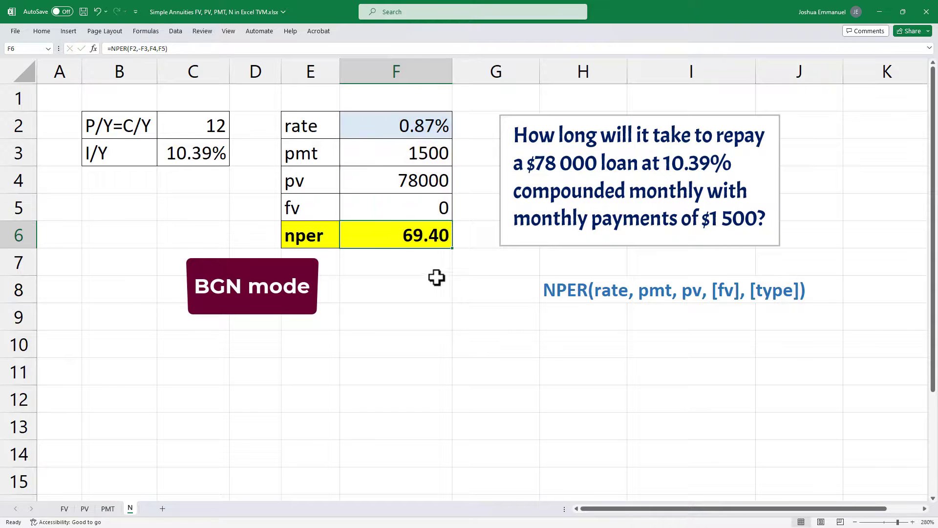
left_click(404, 266)
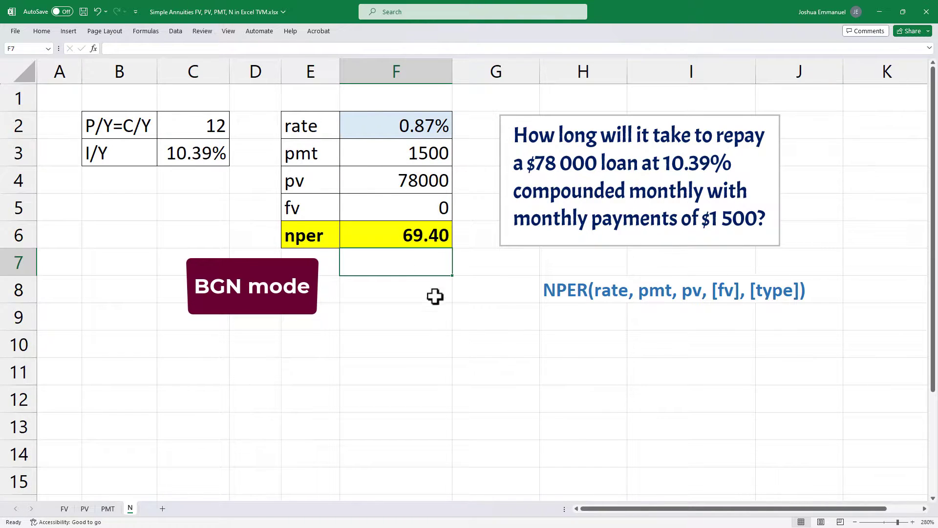
key("ctrl+v")
double_click(433, 266)
left_click(501, 263)
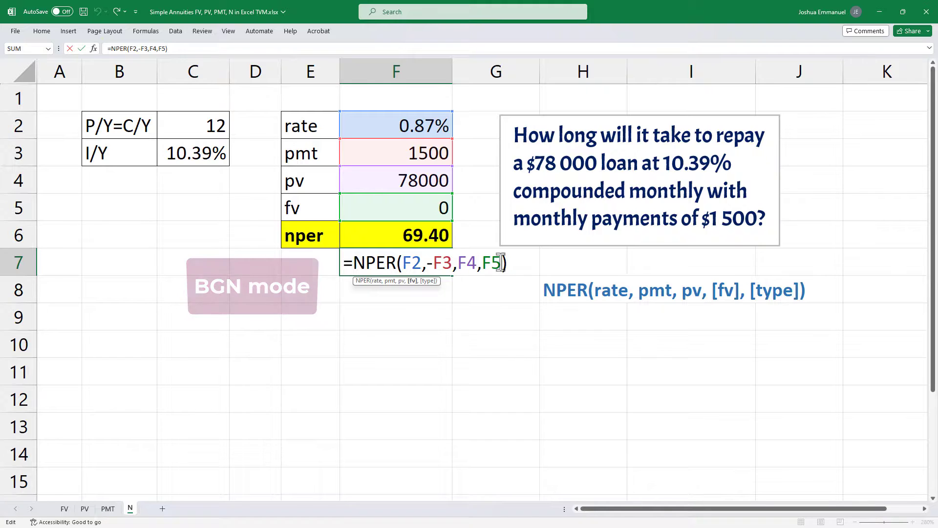
type(", 1")
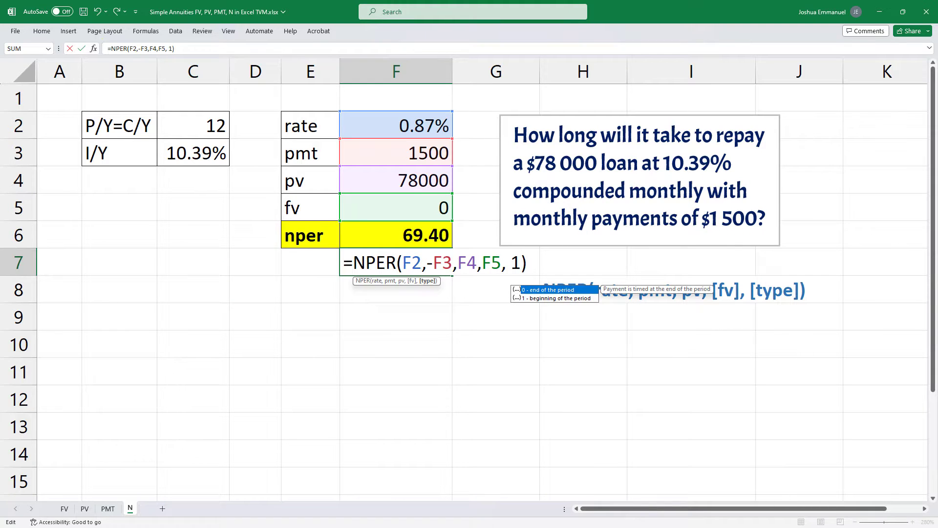
key("Return")
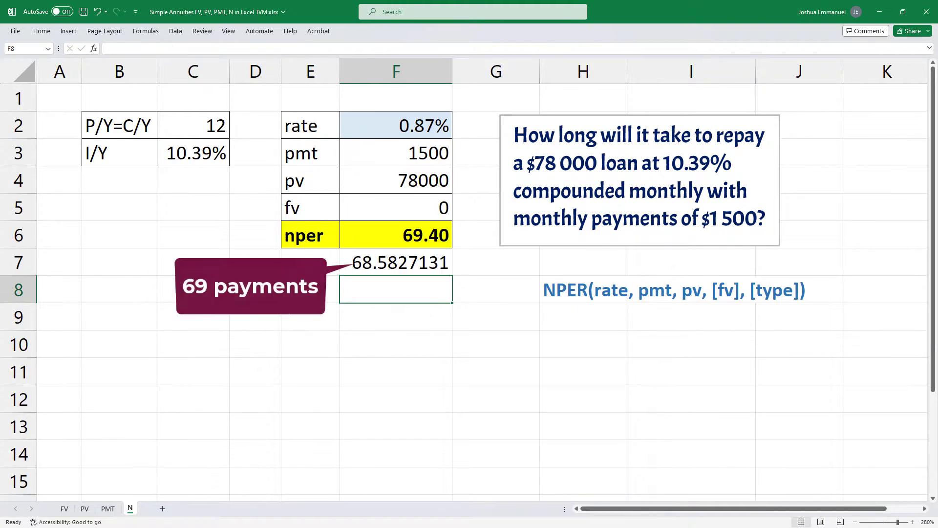